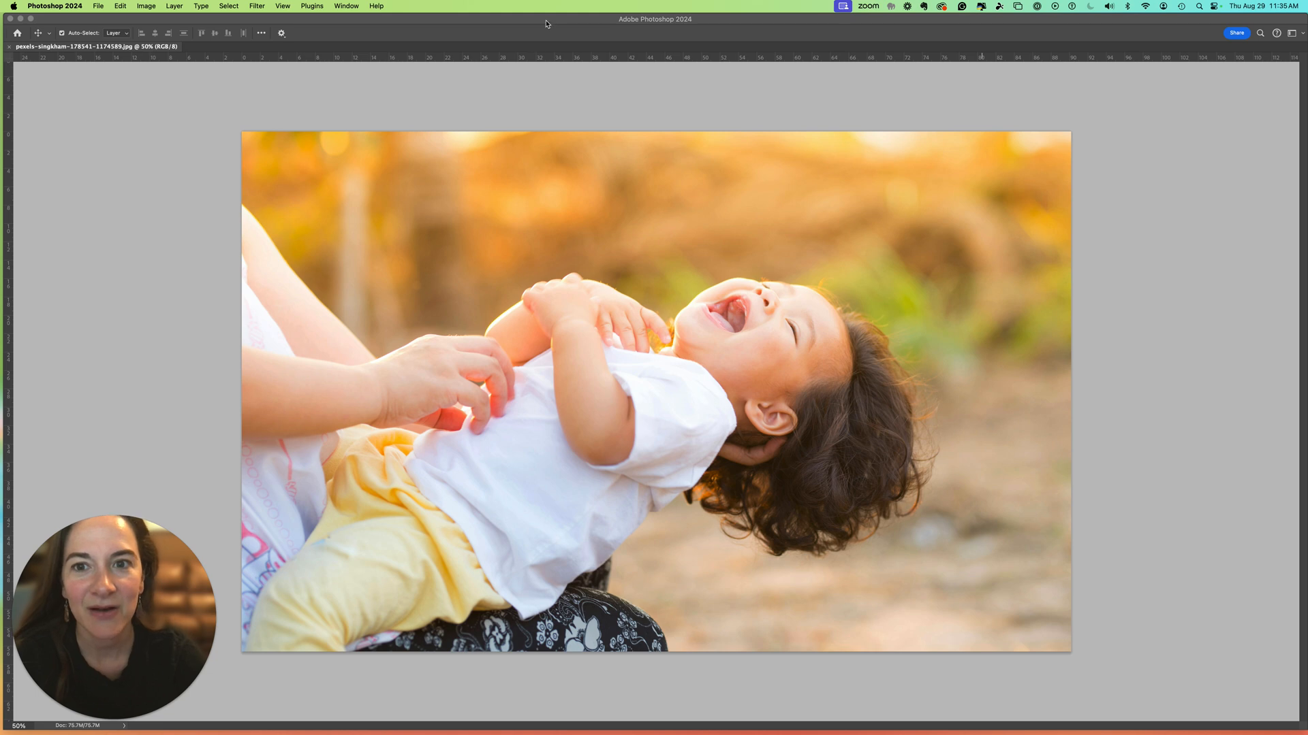
Step: Unlock the photo's Background layer to turn it into a regular layer
{"action": "left_click_drag", "start_coordinate": [996, 101], "coordinate": [949, 132]}
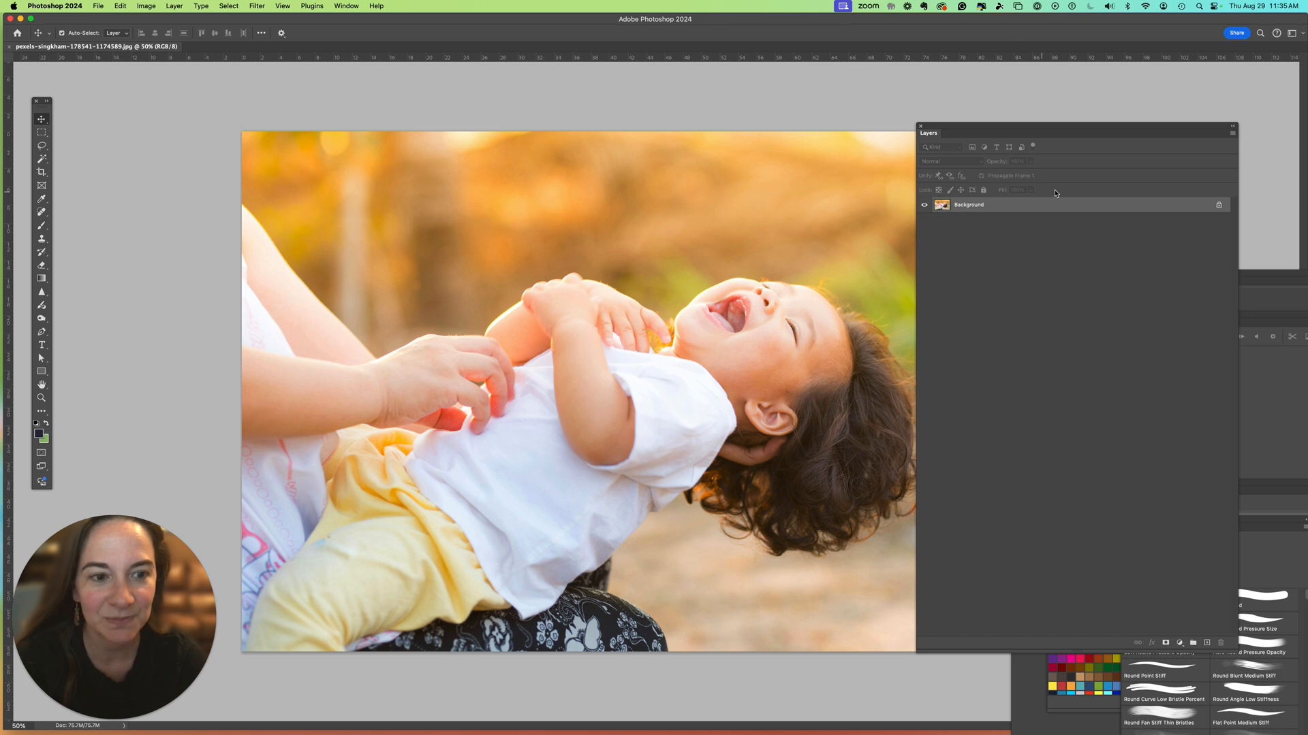
{"action": "mouse_move", "coordinate": [1027, 126]}
{"action": "left_mouse_down"}
{"action": "mouse_move", "coordinate": [1056, 116]}
{"action": "mouse_move", "coordinate": [1038, 123]}
{"action": "left_mouse_up"}
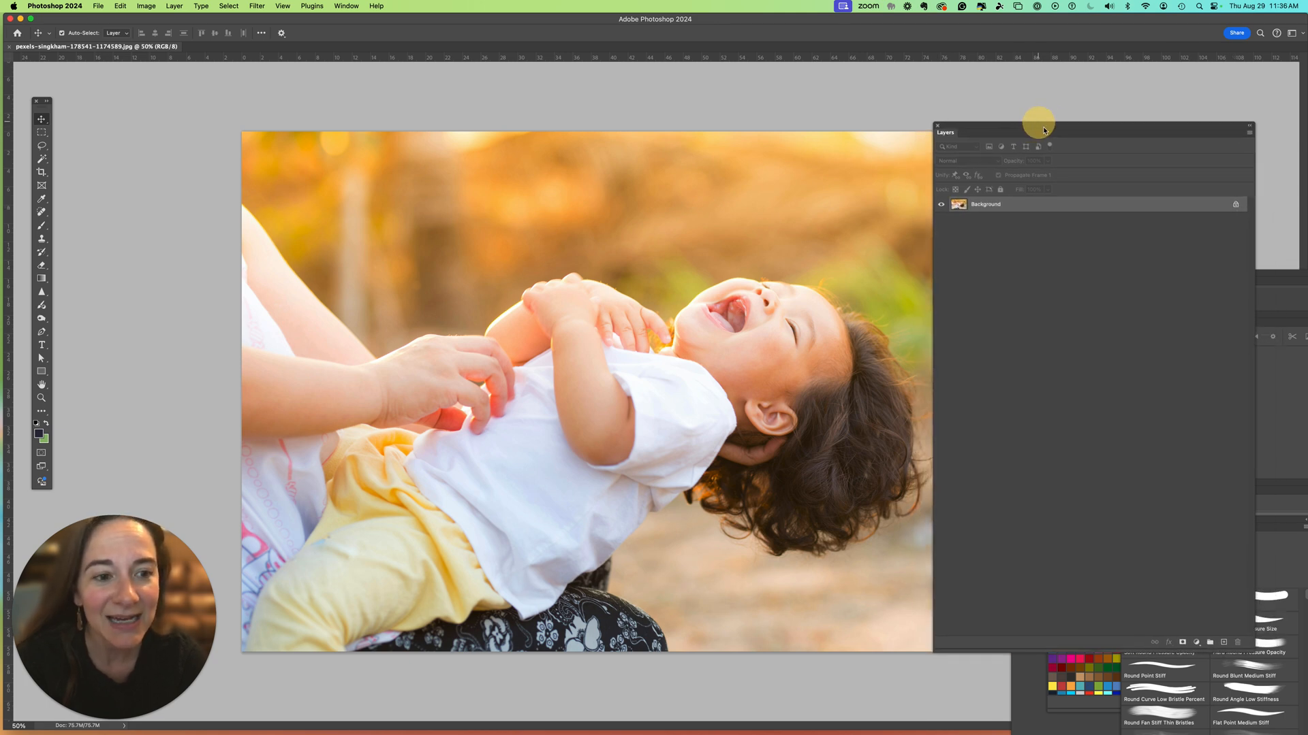
{"action": "left_click", "coordinate": [1235, 207]}
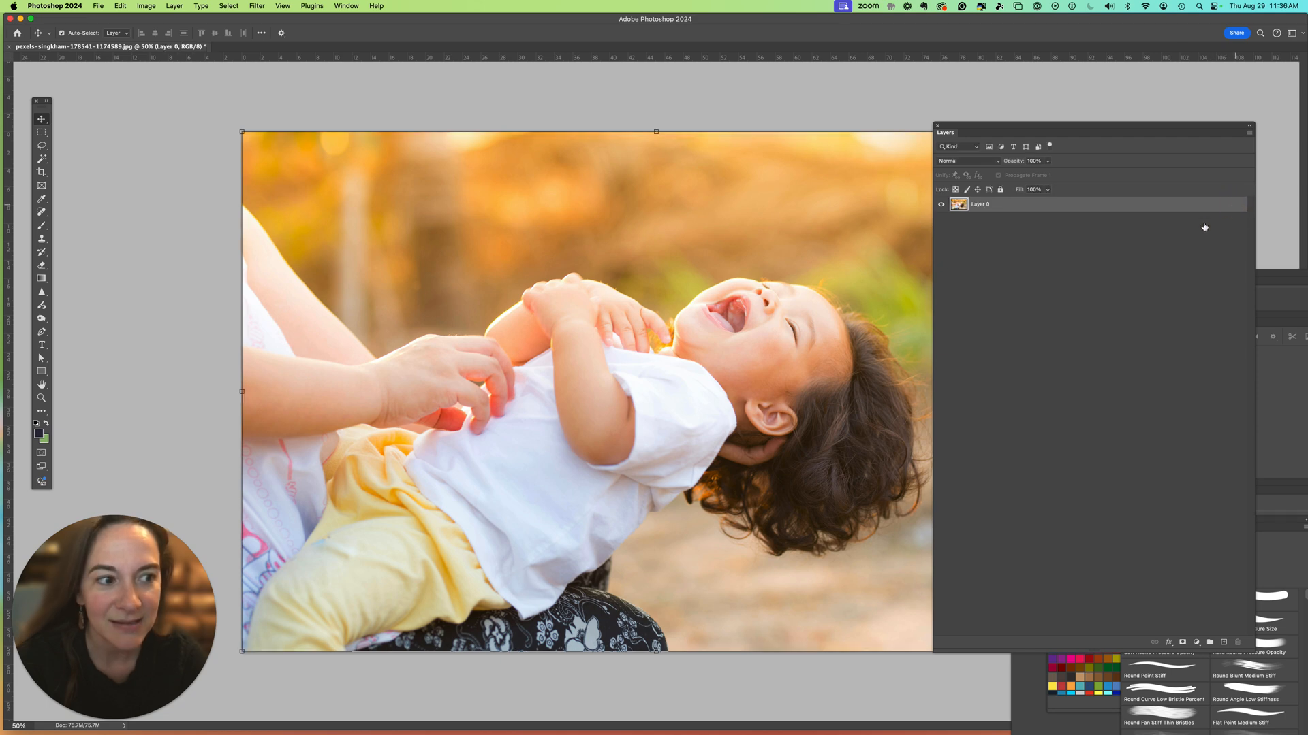
Step: Add a layer mask to the photo layer and brush black on it to hide background above the child's hands
{"action": "left_click", "coordinate": [1183, 645]}
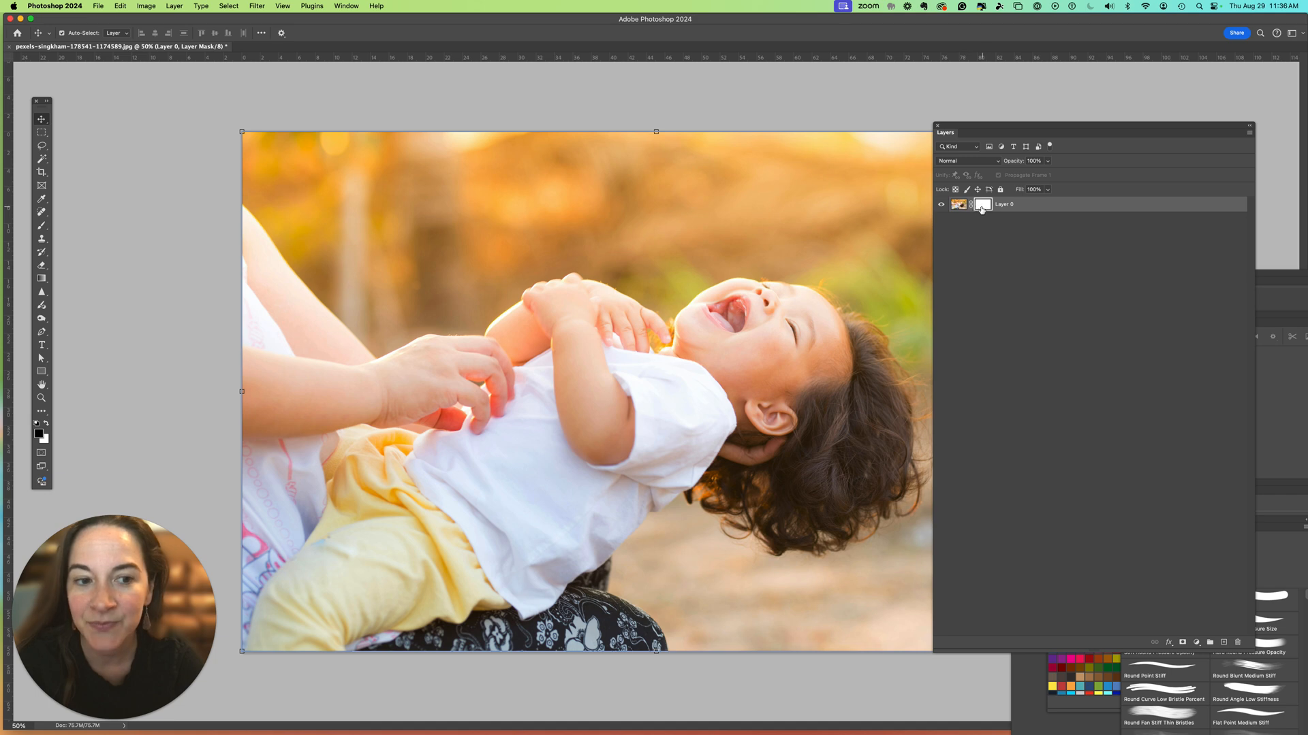
{"action": "left_click", "coordinate": [41, 227]}
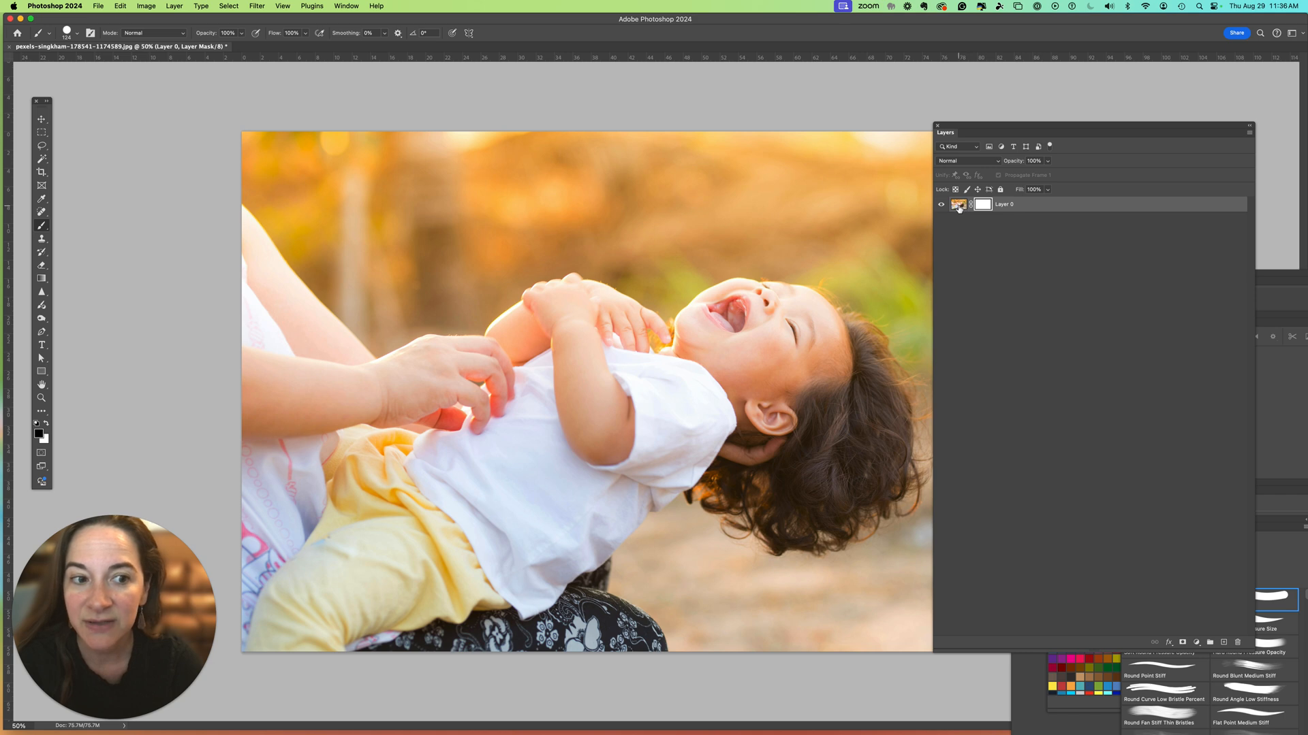
{"action": "left_click", "coordinate": [958, 206]}
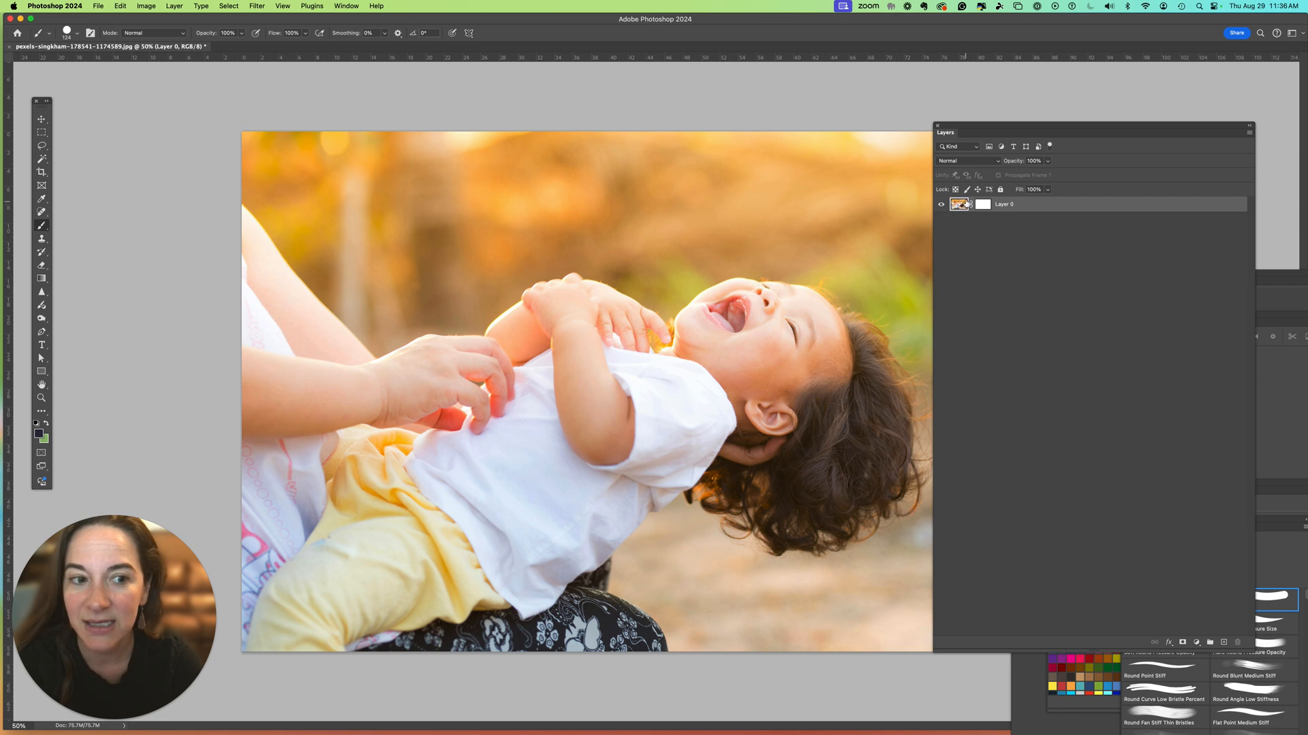
{"action": "left_click", "coordinate": [983, 206]}
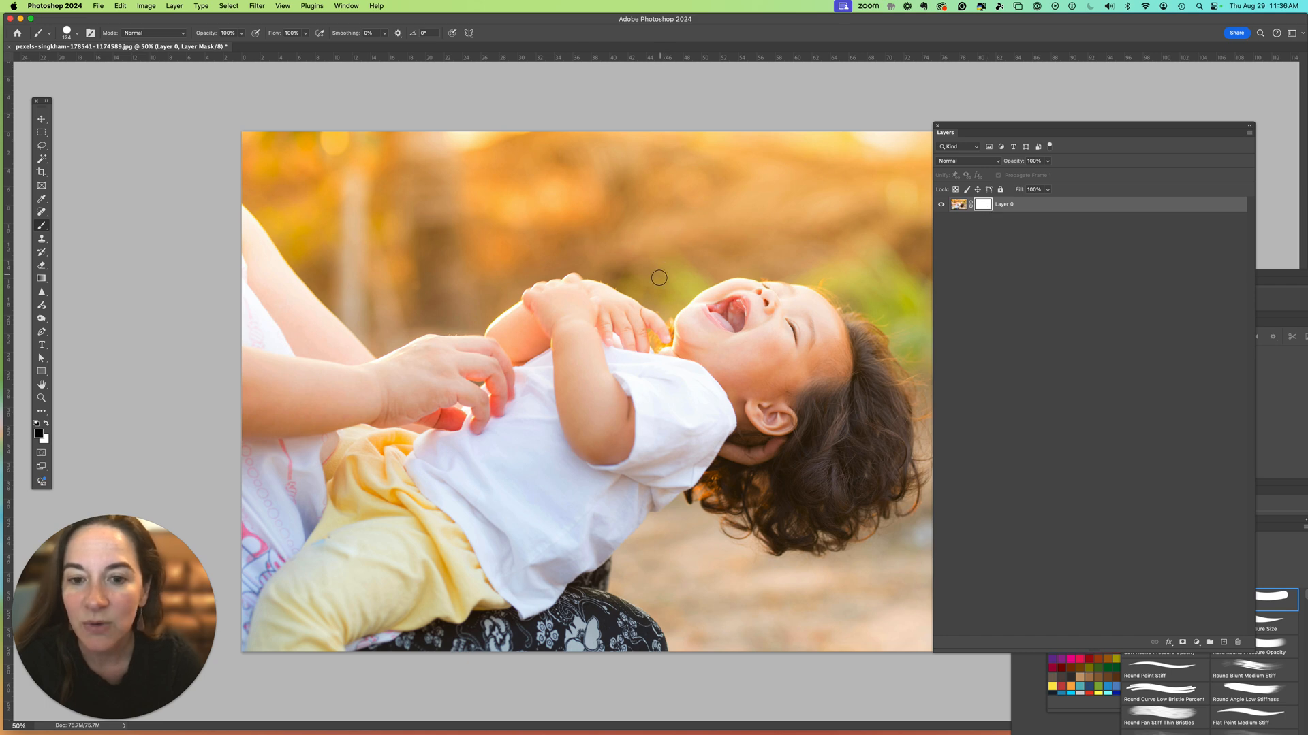
{"action": "mouse_move", "coordinate": [656, 292]}
{"action": "left_mouse_down"}
{"action": "mouse_move", "coordinate": [571, 253]}
{"action": "mouse_move", "coordinate": [653, 293]}
{"action": "mouse_move", "coordinate": [504, 260]}
{"action": "mouse_move", "coordinate": [578, 249]}
{"action": "mouse_move", "coordinate": [466, 314]}
{"action": "mouse_move", "coordinate": [519, 270]}
{"action": "mouse_move", "coordinate": [480, 302]}
{"action": "mouse_move", "coordinate": [550, 260]}
{"action": "mouse_move", "coordinate": [473, 312]}
{"action": "mouse_move", "coordinate": [567, 257]}
{"action": "mouse_move", "coordinate": [437, 302]}
{"action": "mouse_move", "coordinate": [505, 276]}
{"action": "mouse_move", "coordinate": [533, 245]}
{"action": "mouse_move", "coordinate": [411, 254]}
{"action": "mouse_move", "coordinate": [437, 224]}
{"action": "mouse_move", "coordinate": [571, 184]}
{"action": "mouse_move", "coordinate": [531, 184]}
{"action": "left_mouse_up"}
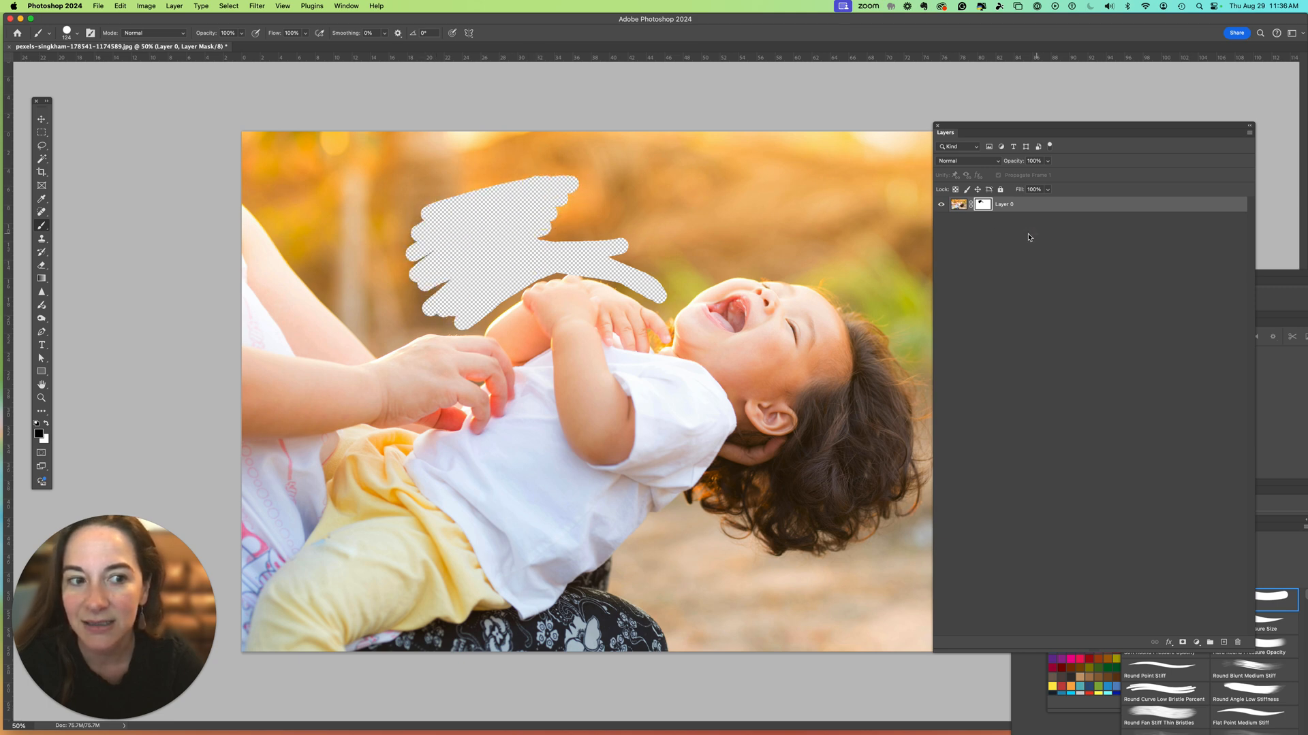
Step: Paint white on the layer mask to bring back the hidden area above the hands
{"action": "left_click", "coordinate": [48, 423]}
{"action": "left_click", "coordinate": [46, 423]}
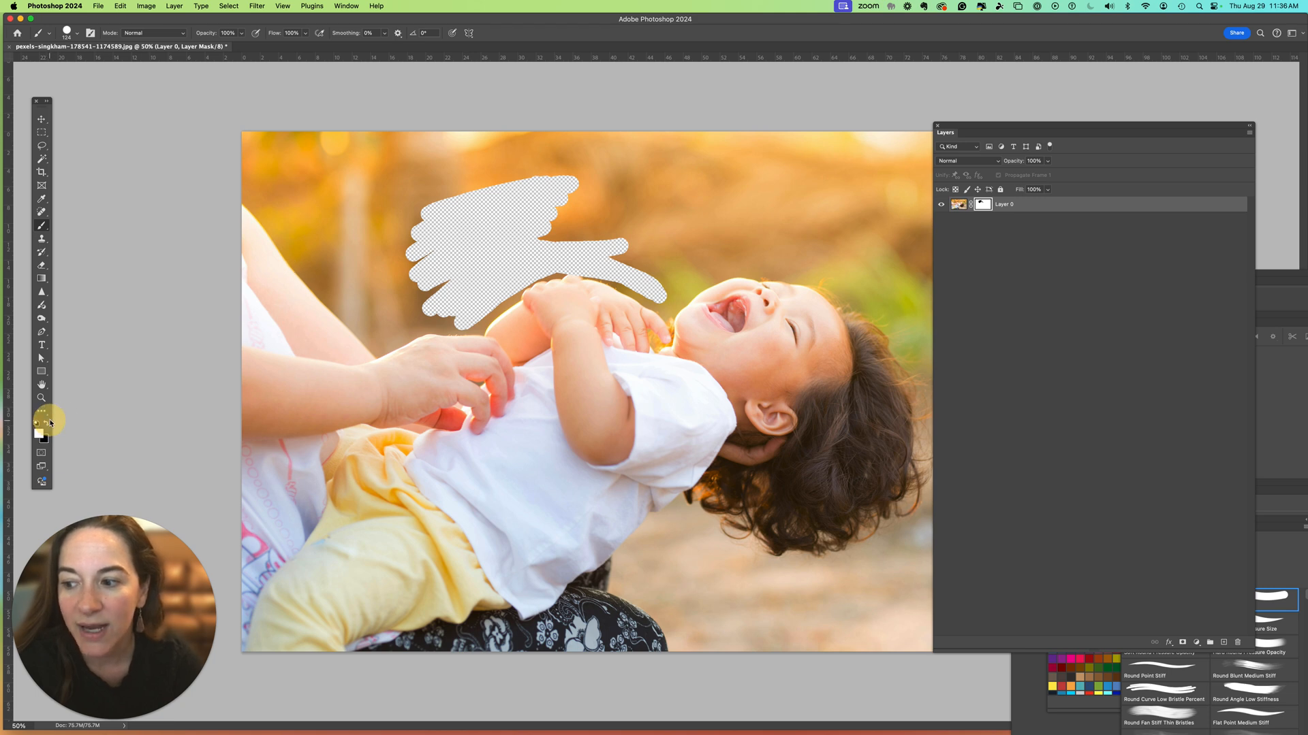
{"action": "mouse_move", "coordinate": [424, 217]}
{"action": "left_mouse_down"}
{"action": "mouse_move", "coordinate": [441, 194]}
{"action": "mouse_move", "coordinate": [410, 244]}
{"action": "mouse_move", "coordinate": [497, 179]}
{"action": "mouse_move", "coordinate": [386, 292]}
{"action": "mouse_move", "coordinate": [462, 246]}
{"action": "mouse_move", "coordinate": [457, 260]}
{"action": "mouse_move", "coordinate": [483, 247]}
{"action": "mouse_move", "coordinate": [491, 257]}
{"action": "mouse_move", "coordinate": [411, 332]}
{"action": "mouse_move", "coordinate": [488, 310]}
{"action": "mouse_move", "coordinate": [486, 296]}
{"action": "mouse_move", "coordinate": [567, 203]}
{"action": "mouse_move", "coordinate": [510, 179]}
{"action": "mouse_move", "coordinate": [571, 173]}
{"action": "mouse_move", "coordinate": [515, 231]}
{"action": "mouse_move", "coordinate": [462, 325]}
{"action": "mouse_move", "coordinate": [577, 243]}
{"action": "mouse_move", "coordinate": [527, 274]}
{"action": "mouse_move", "coordinate": [622, 274]}
{"action": "mouse_move", "coordinate": [571, 271]}
{"action": "mouse_move", "coordinate": [651, 291]}
{"action": "mouse_move", "coordinate": [624, 279]}
{"action": "mouse_move", "coordinate": [685, 277]}
{"action": "mouse_move", "coordinate": [542, 250]}
{"action": "mouse_move", "coordinate": [671, 234]}
{"action": "left_mouse_up"}
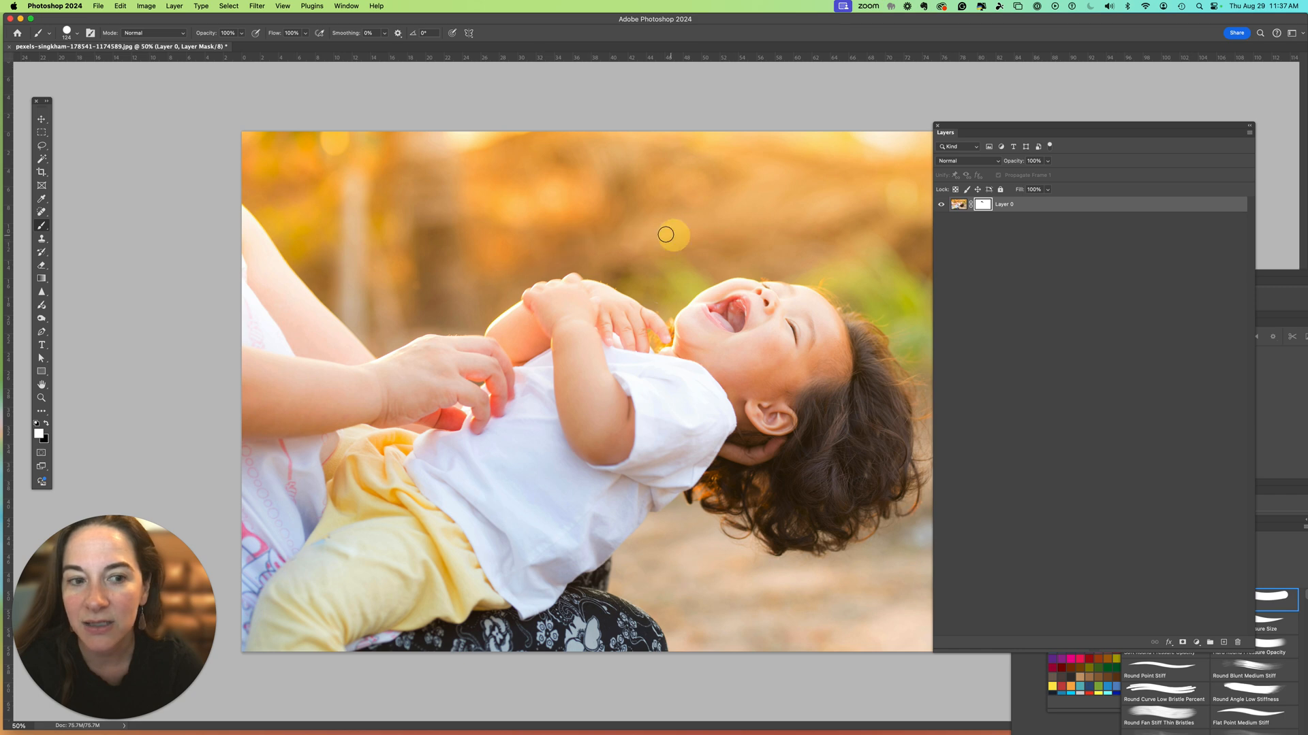
Step: Delete the layer mask from the photo layer without applying it
{"action": "left_click", "coordinate": [985, 206]}
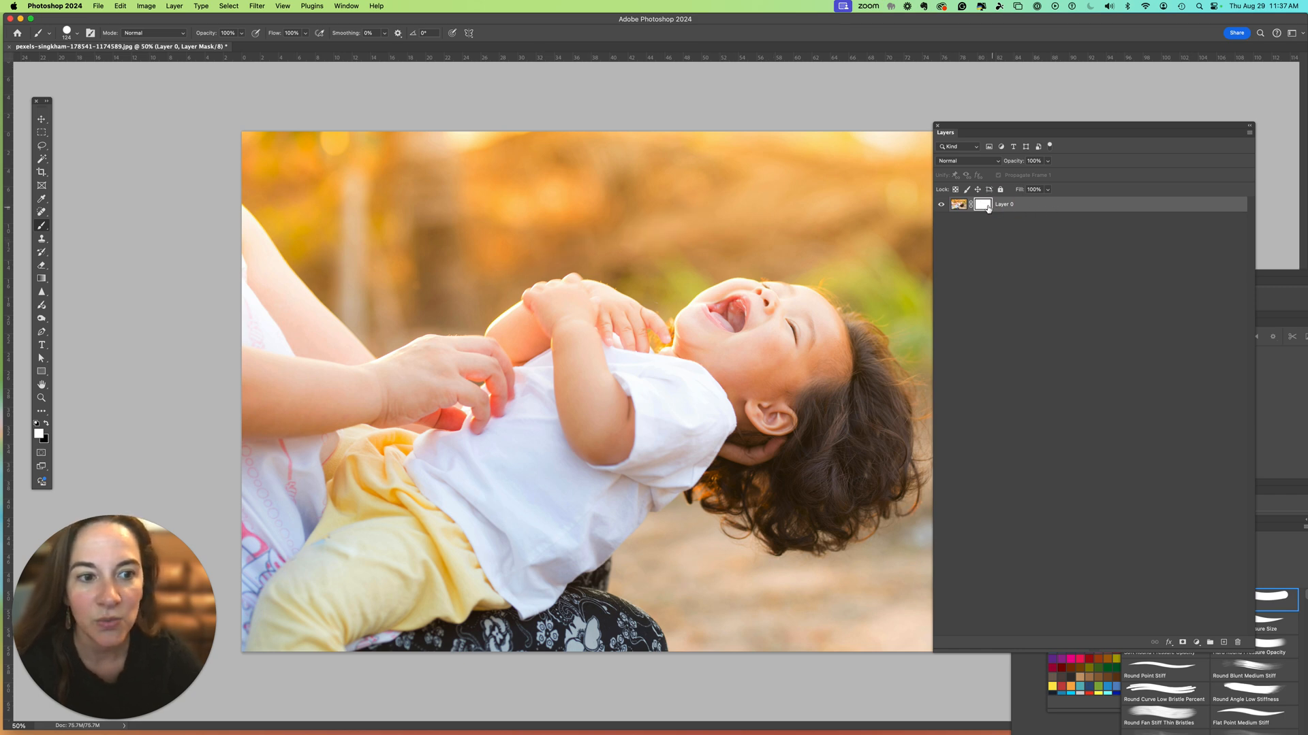
{"action": "left_click", "coordinate": [1237, 644]}
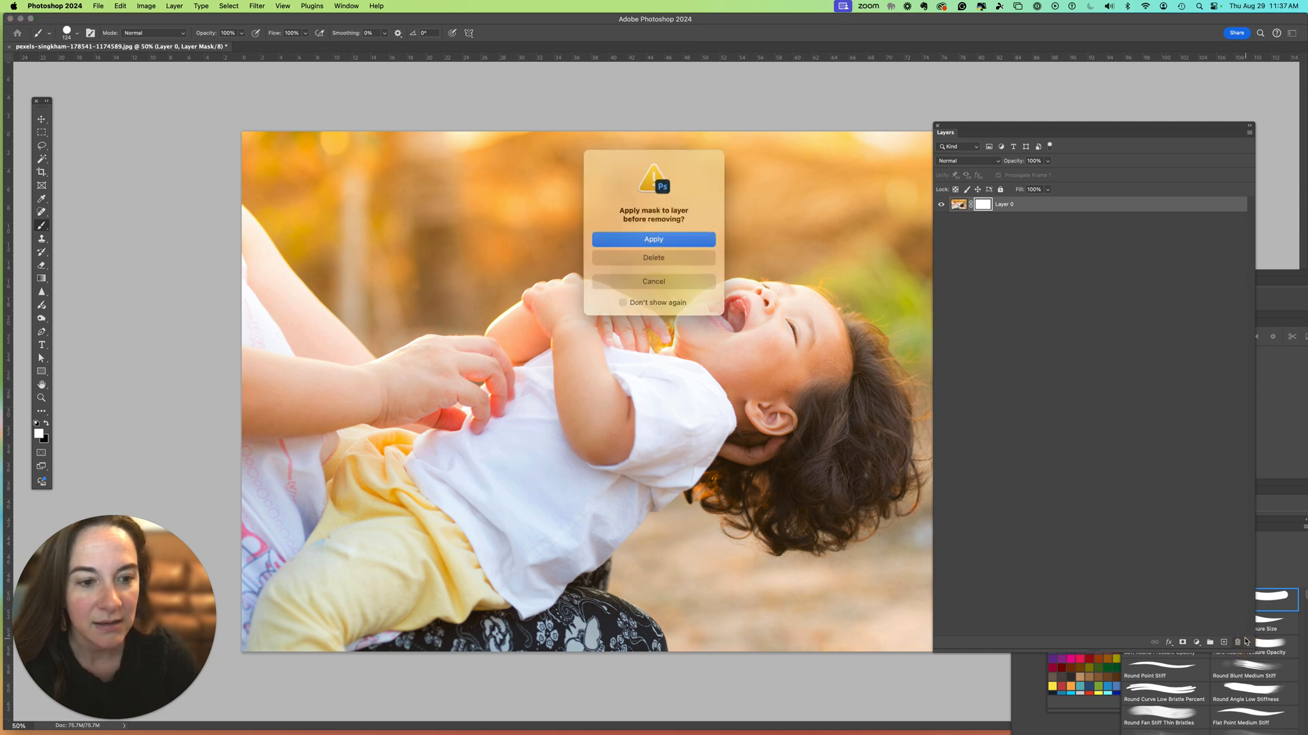
{"action": "left_click", "coordinate": [641, 258]}
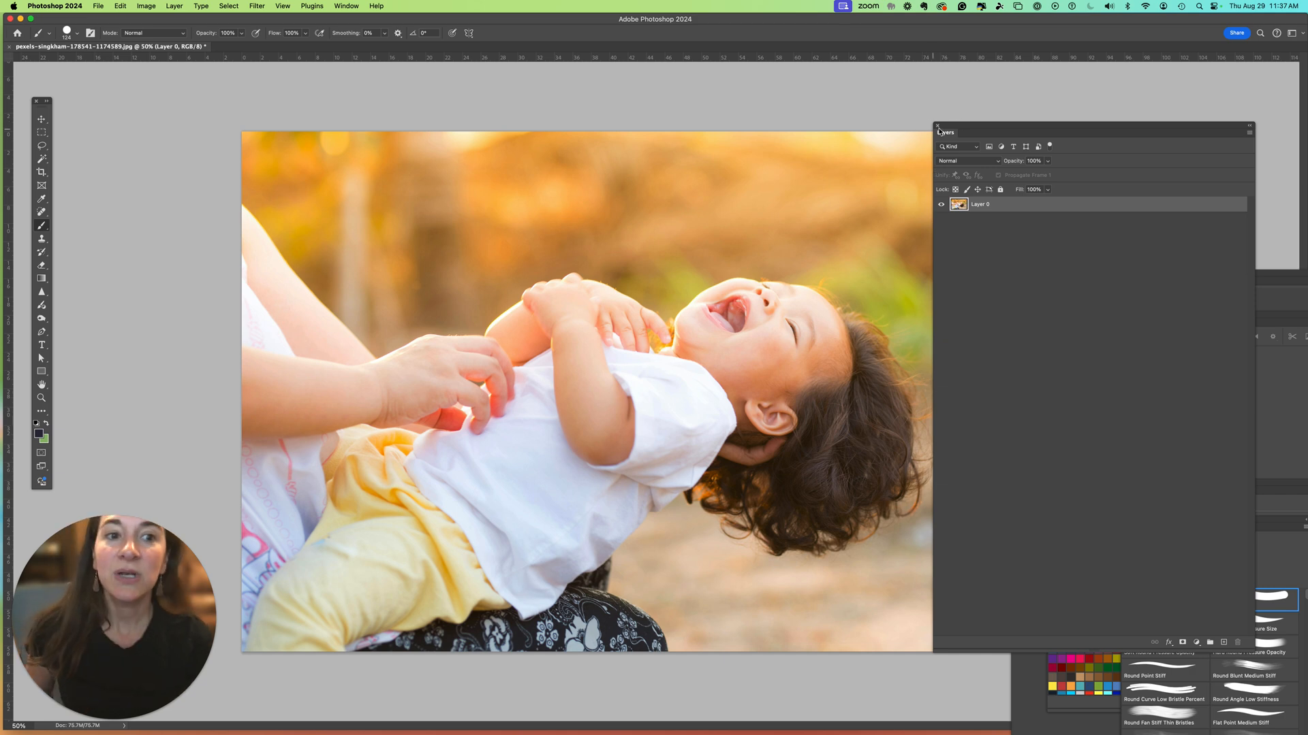
Step: Add the text "JOY" over the middle of the photo with the Type tool
{"action": "mouse_move", "coordinate": [946, 125]}
{"action": "left_mouse_down"}
{"action": "mouse_move", "coordinate": [999, 120]}
{"action": "mouse_move", "coordinate": [966, 127]}
{"action": "left_mouse_up"}
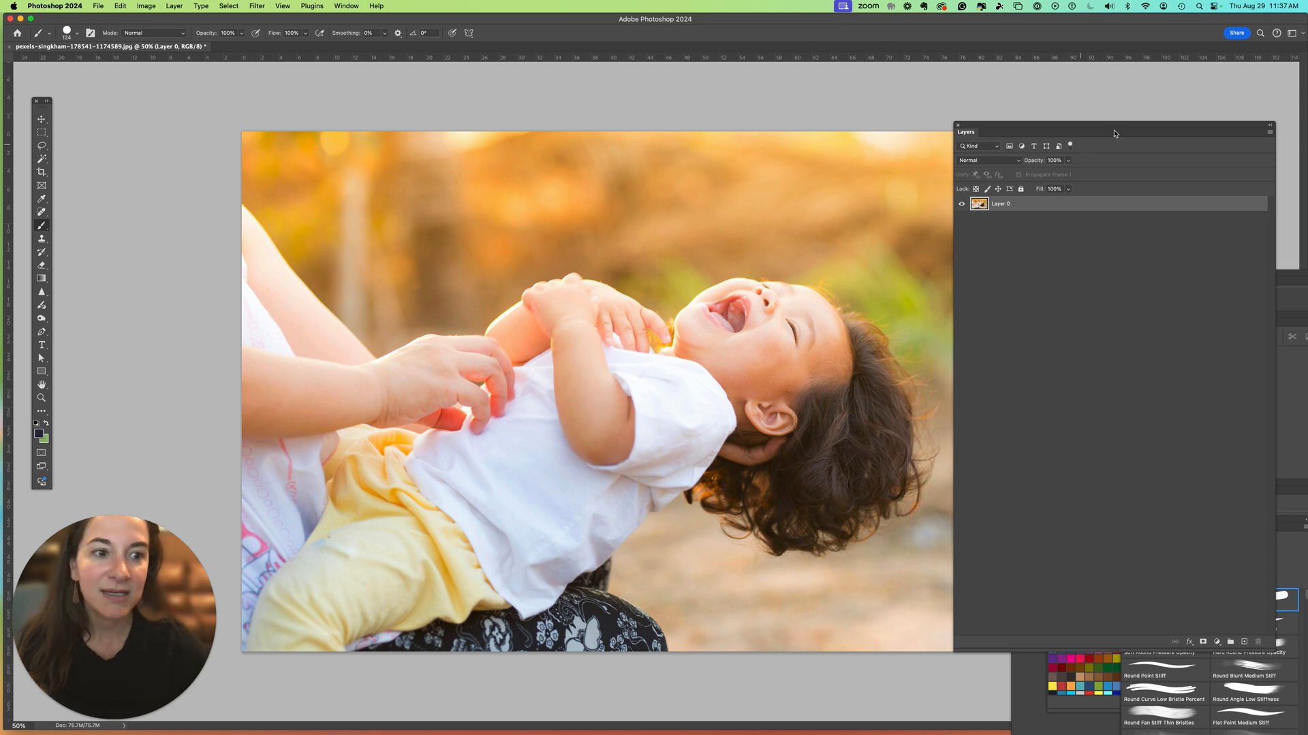
{"action": "left_click", "coordinate": [43, 346]}
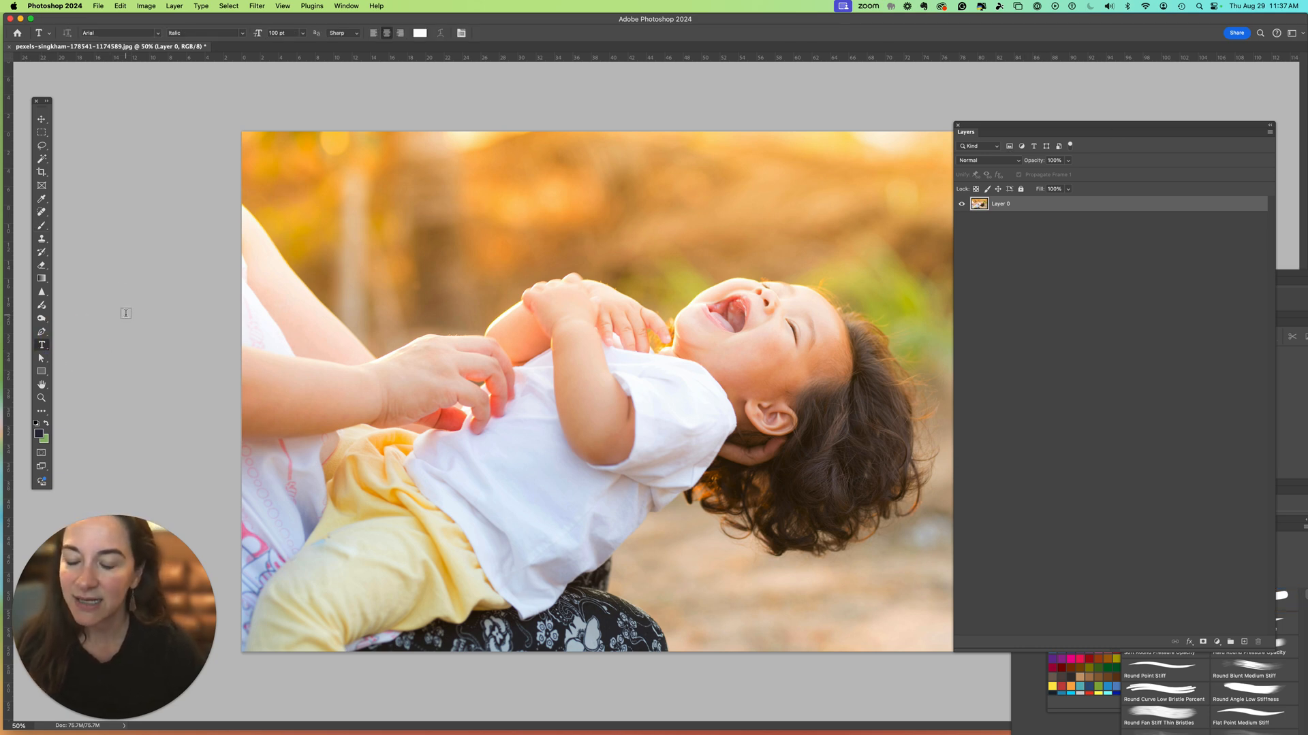
{"action": "left_click", "coordinate": [538, 318]}
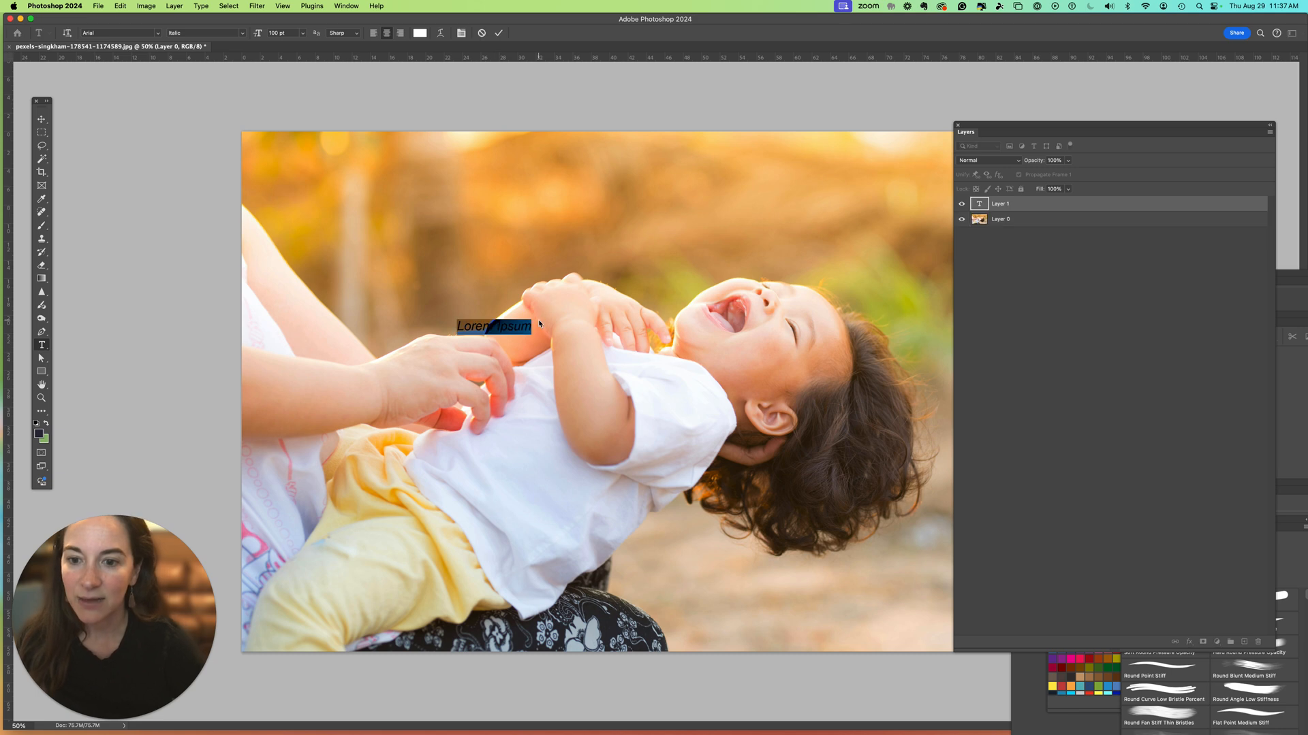
{"action": "type", "text": "JOY"}
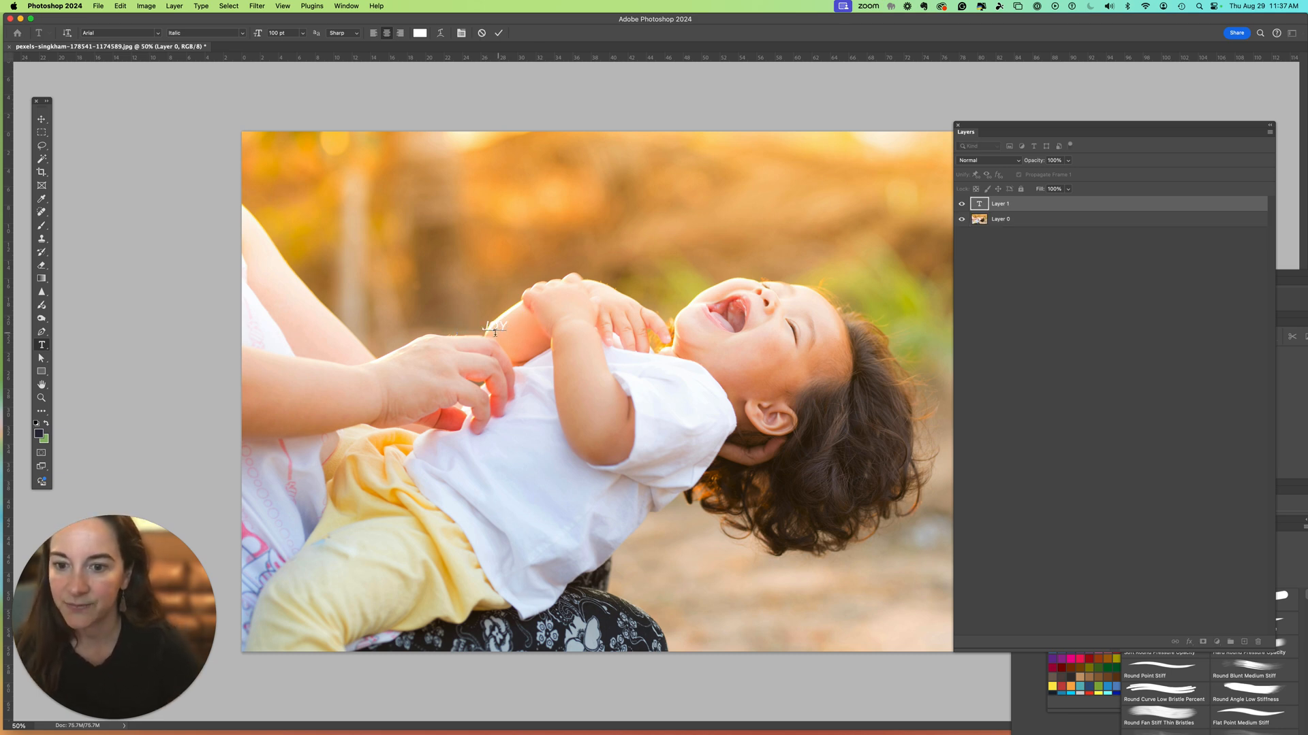
Step: Set the JOY text to the Bold style at 500 pt
{"action": "double_click", "coordinate": [486, 326]}
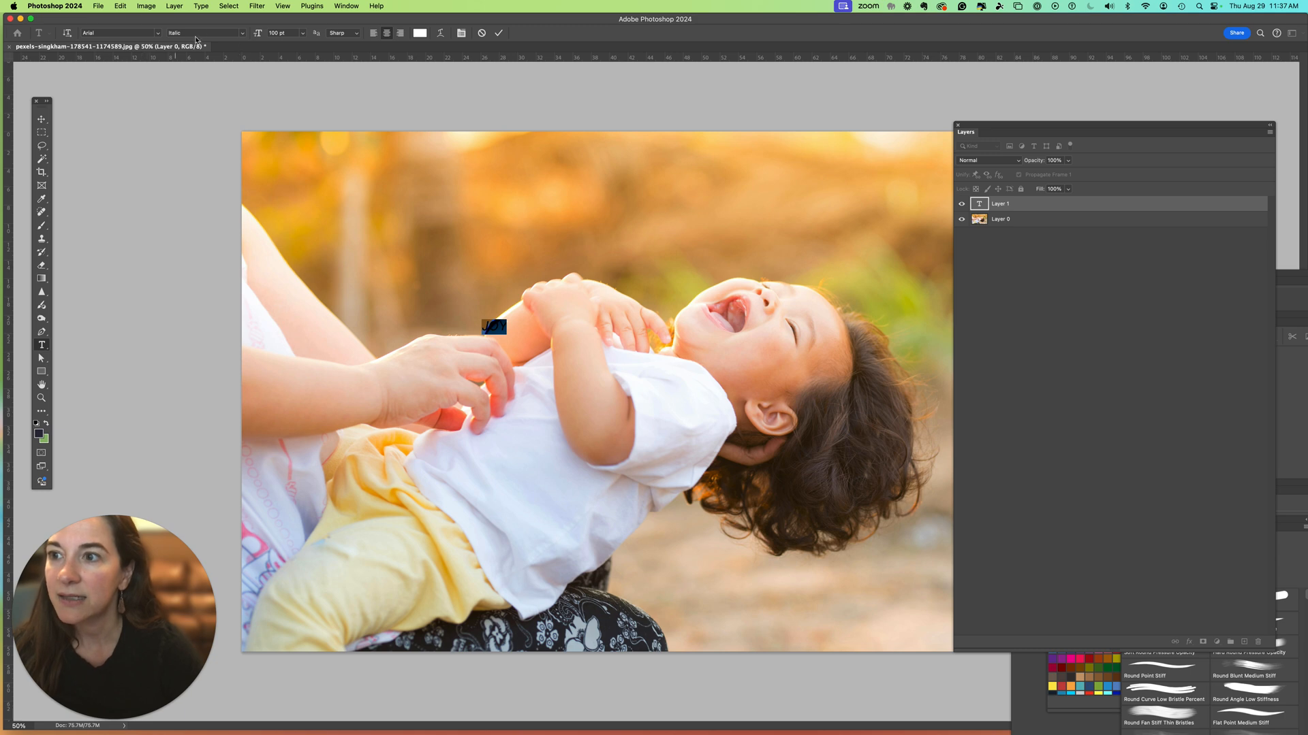
{"action": "left_click", "coordinate": [242, 34]}
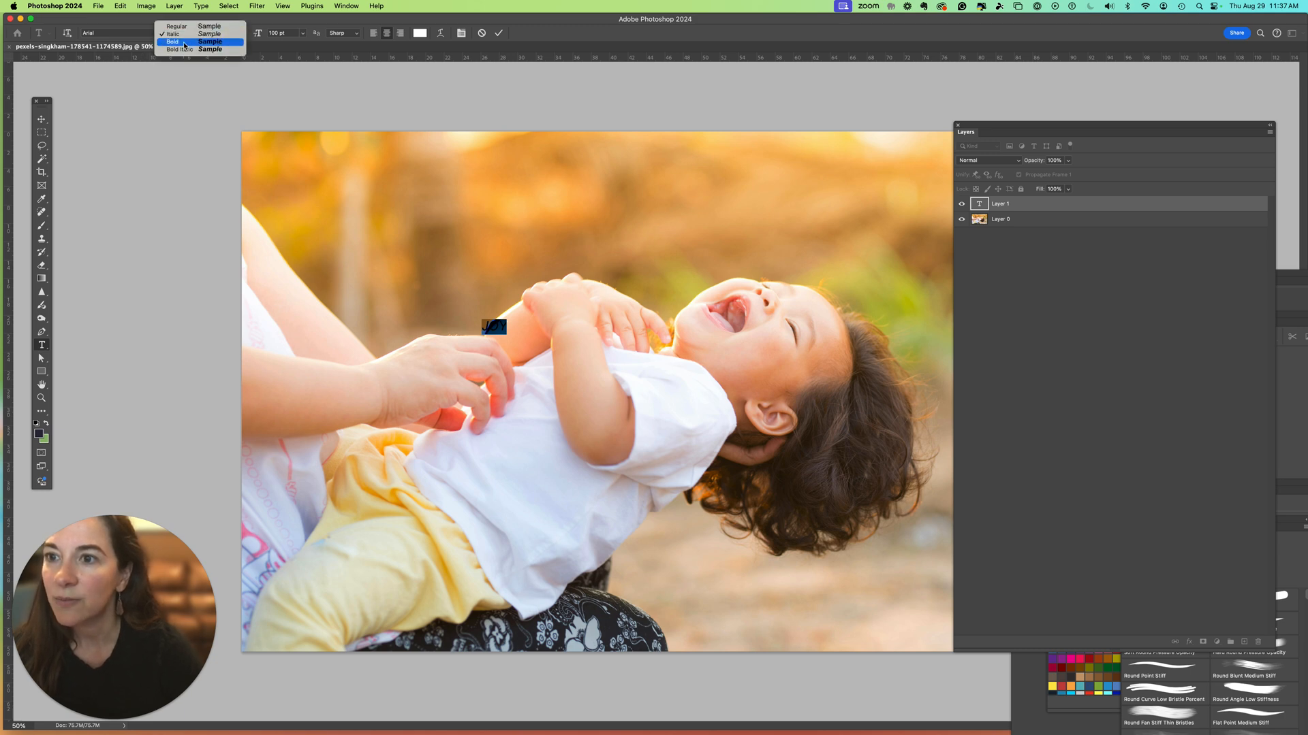
{"action": "left_click", "coordinate": [184, 44]}
{"action": "left_click_drag", "start_coordinate": [287, 33], "coordinate": [239, 12]}
{"action": "type", "text": "5"}
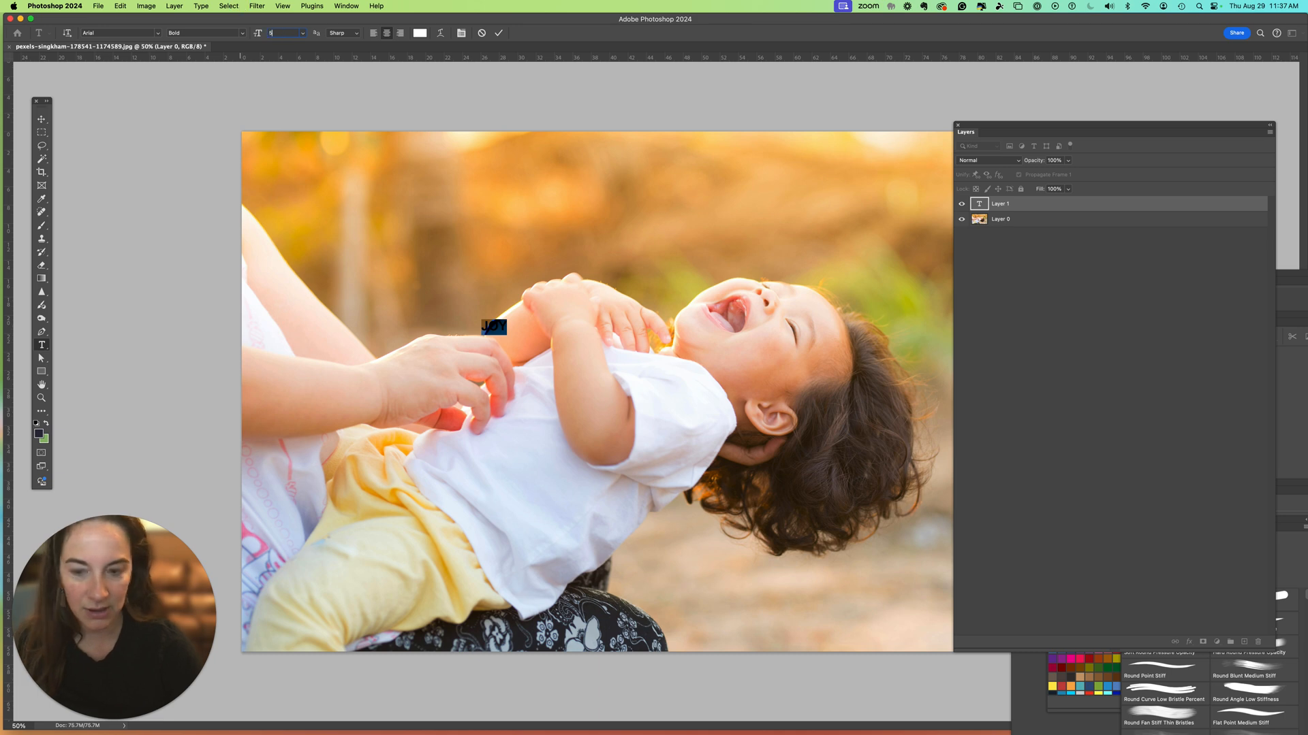
{"action": "type", "text": "00"}
{"action": "key", "text": "Return"}
{"action": "left_click", "coordinate": [41, 119]}
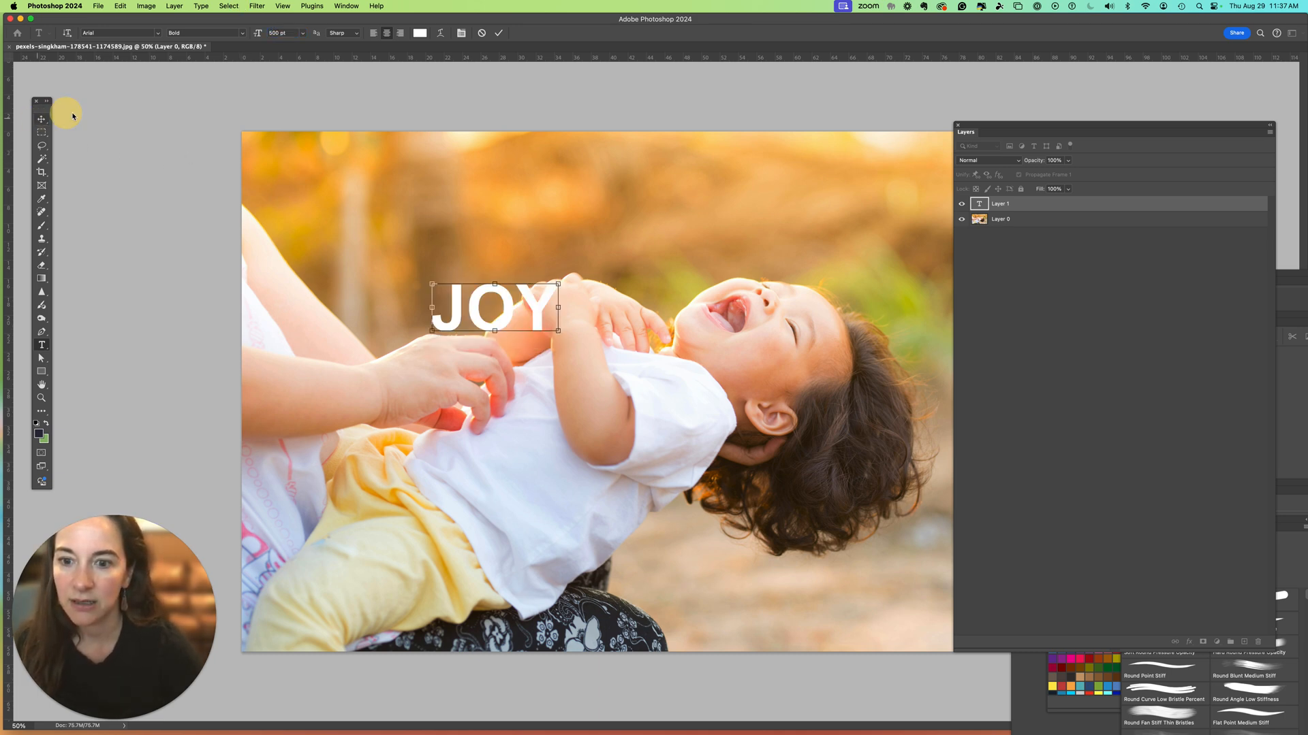
Step: Scale the JOY text to about 307% and position it across the child's torso and face
{"action": "left_click", "coordinate": [580, 342]}
{"action": "left_click_drag", "start_coordinate": [586, 347], "coordinate": [876, 519]}
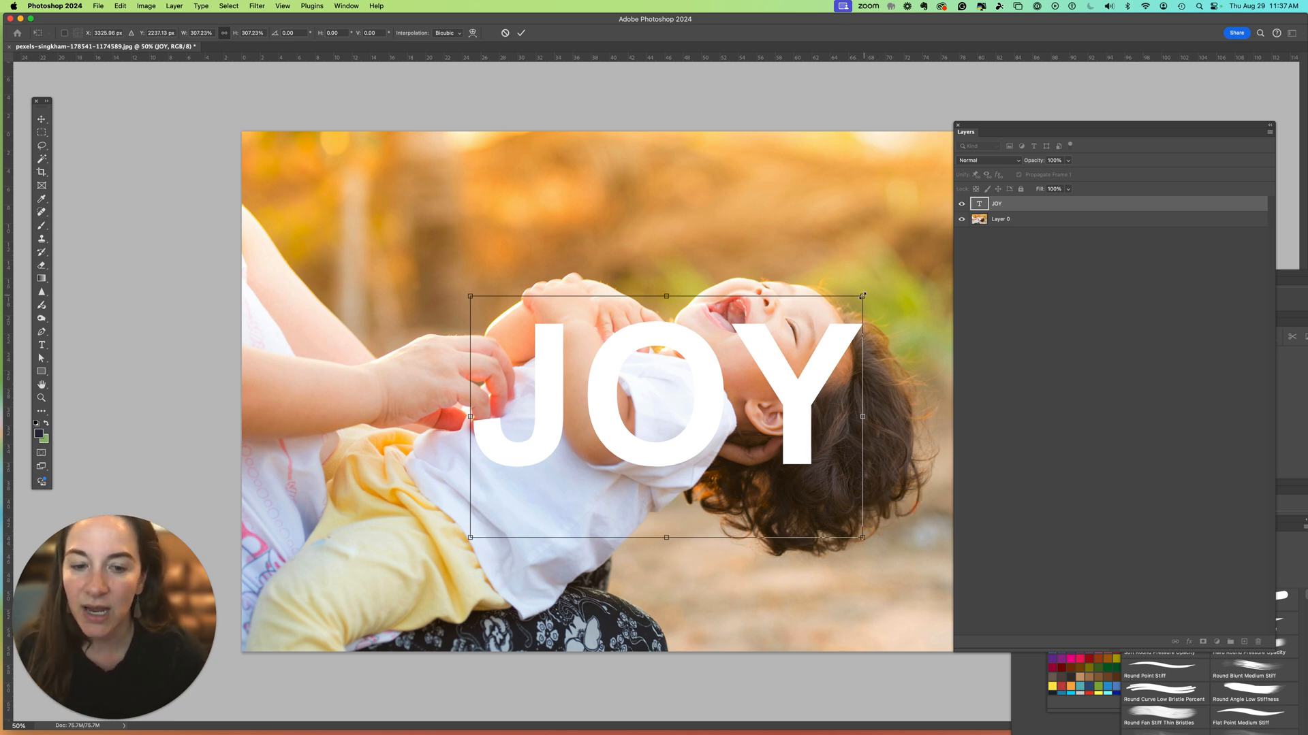
{"action": "left_click_drag", "start_coordinate": [700, 364], "coordinate": [671, 315]}
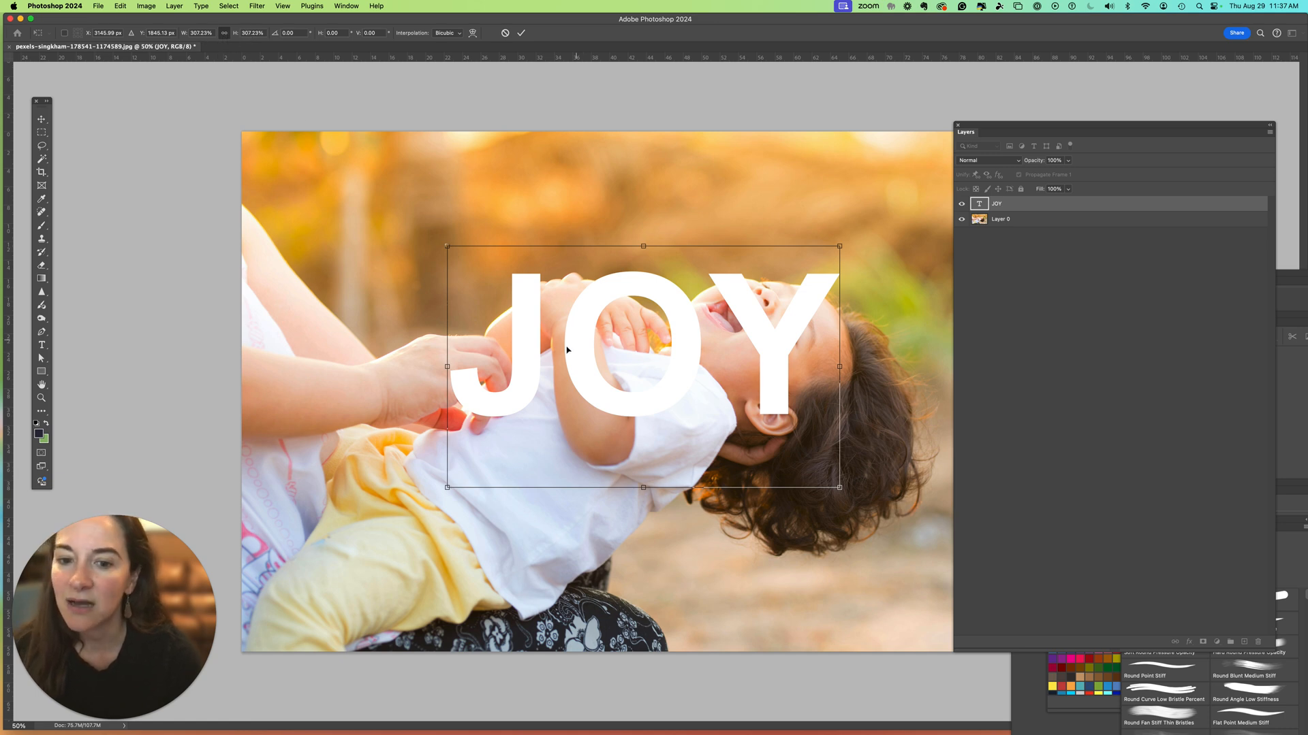
{"action": "left_click_drag", "start_coordinate": [571, 347], "coordinate": [566, 376]}
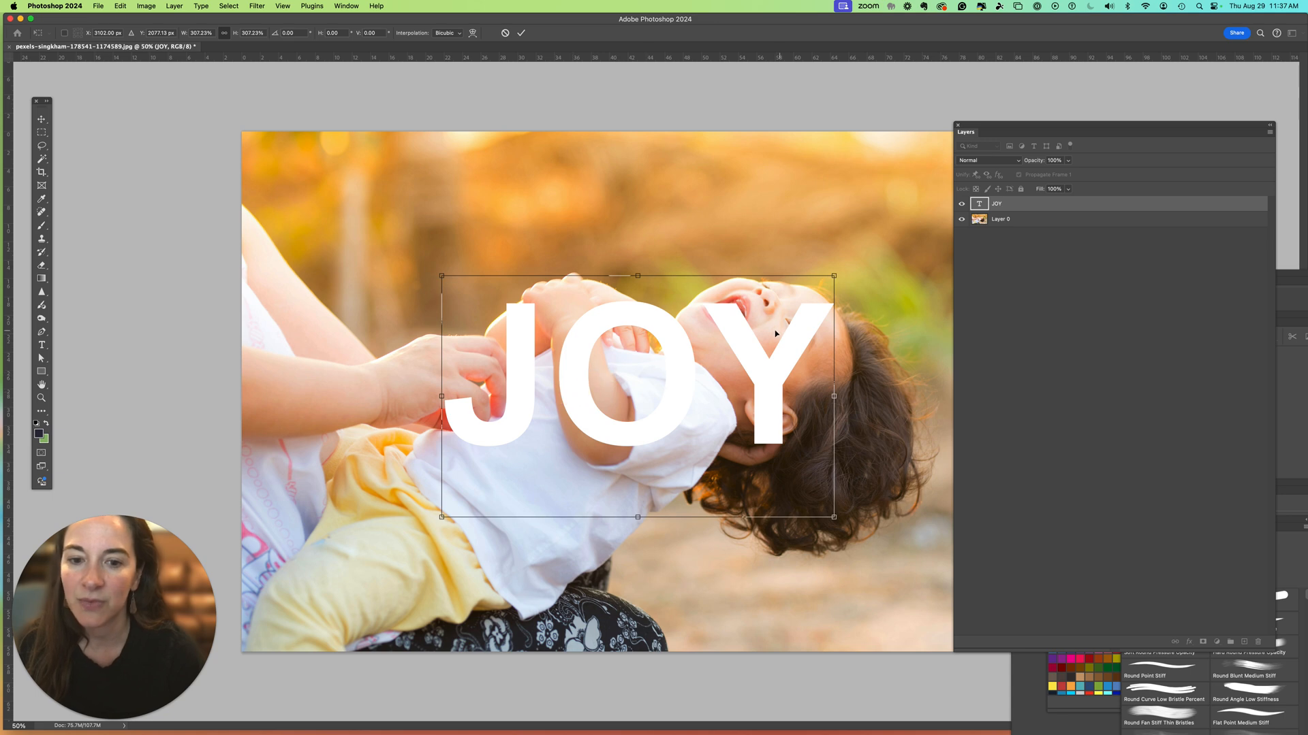
{"action": "left_click", "coordinate": [521, 35]}
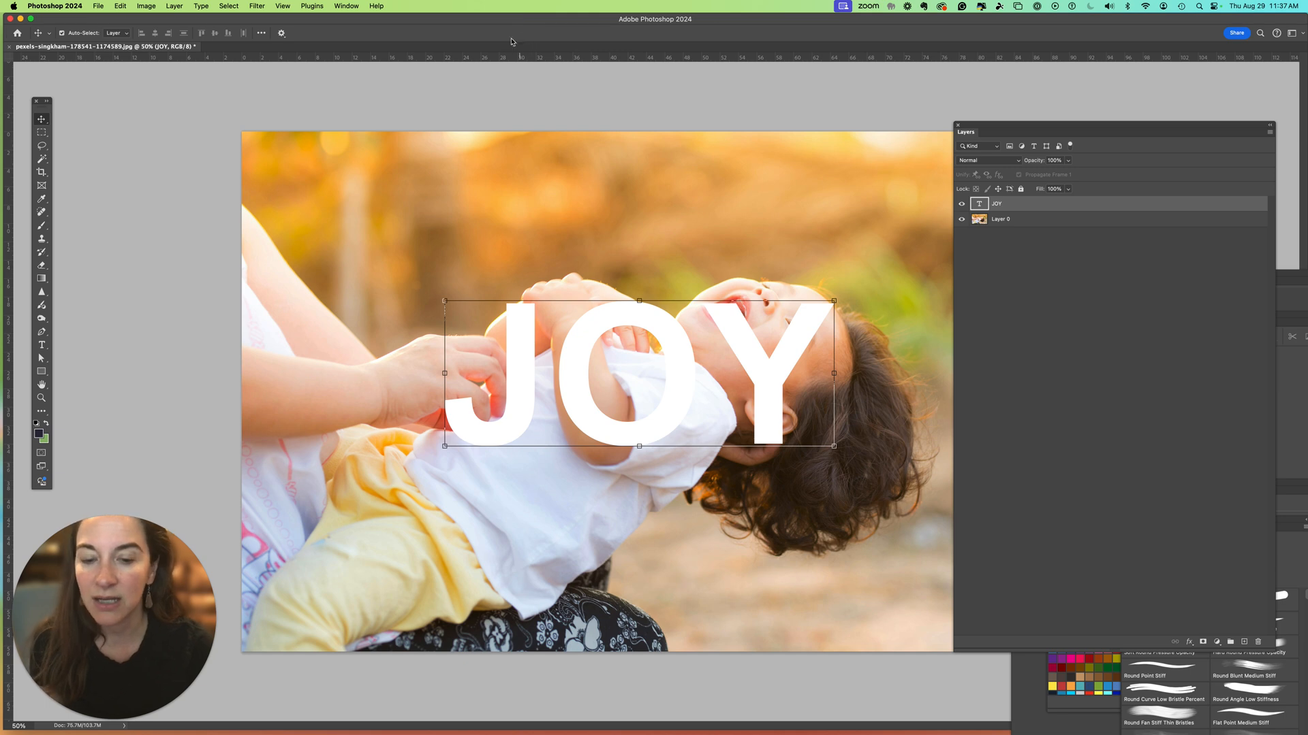
Step: Create a new empty layer above the JOY text layer
{"action": "left_click", "coordinate": [1104, 218]}
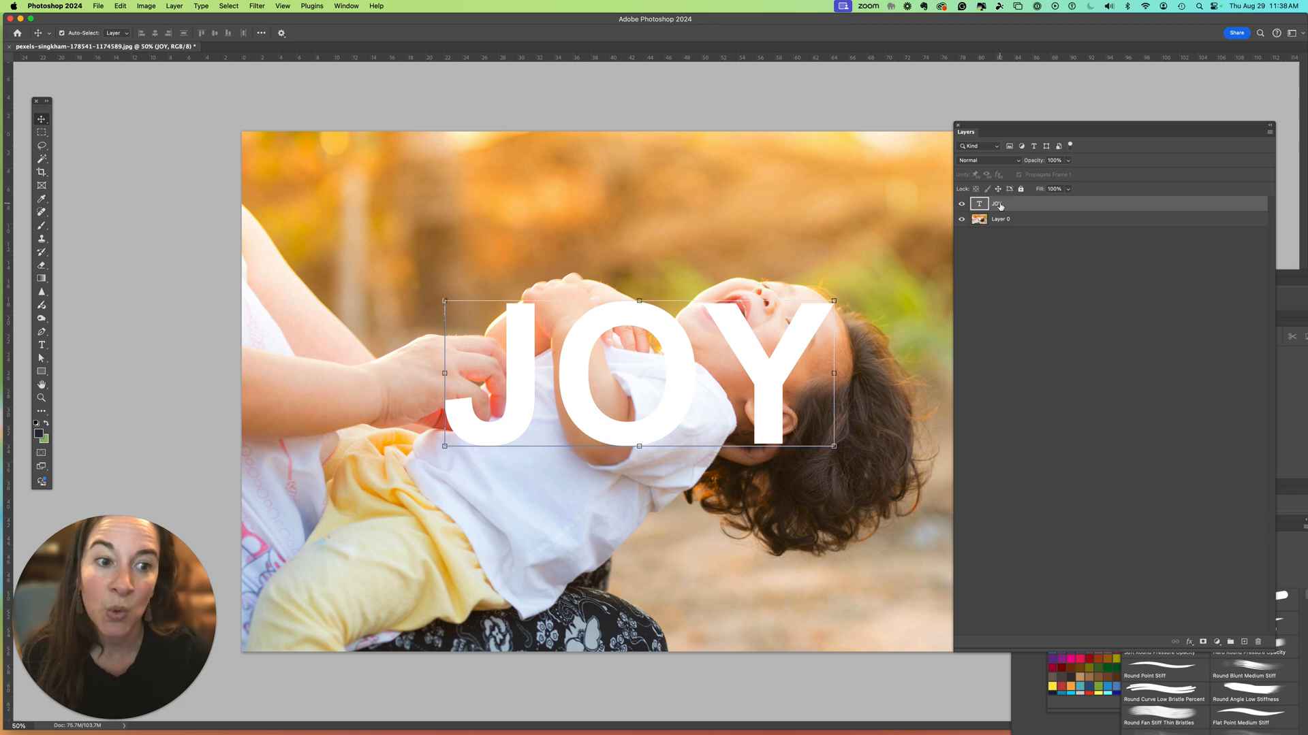
{"action": "left_click", "coordinate": [1270, 133]}
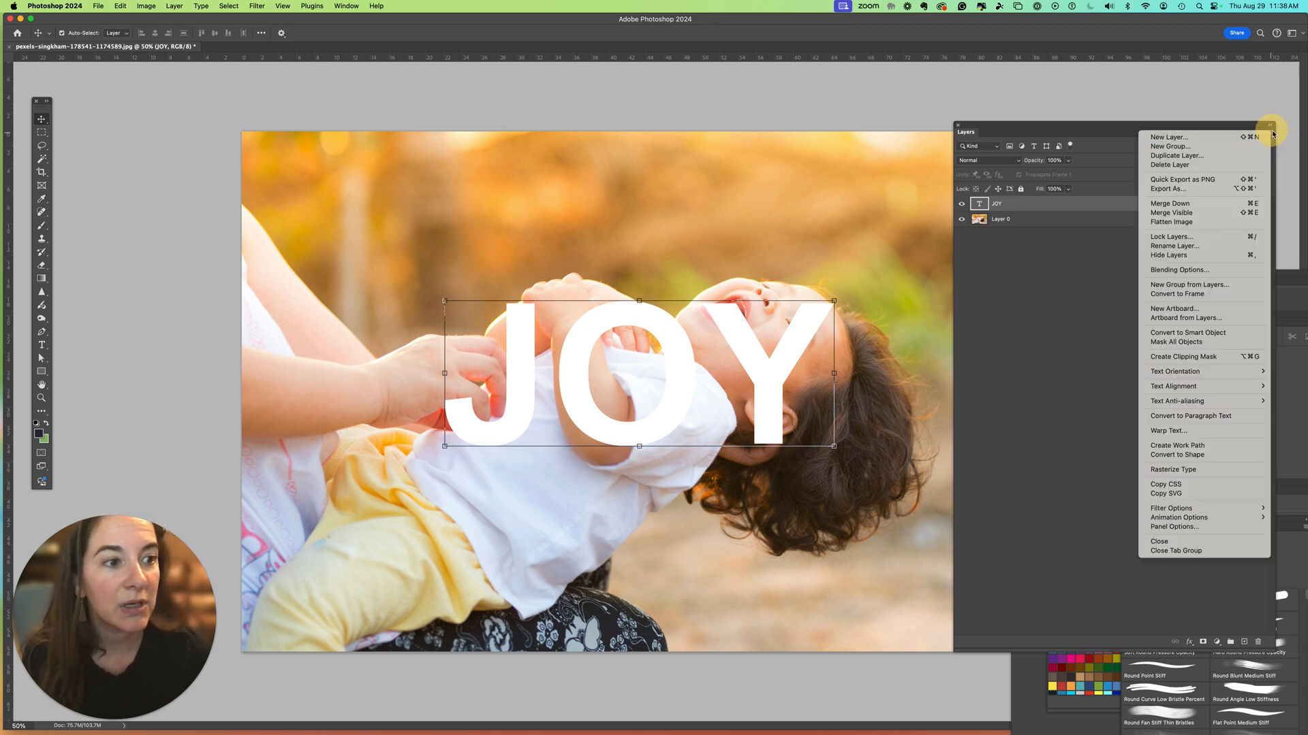
{"action": "left_click", "coordinate": [1168, 137]}
{"action": "left_click", "coordinate": [864, 294]}
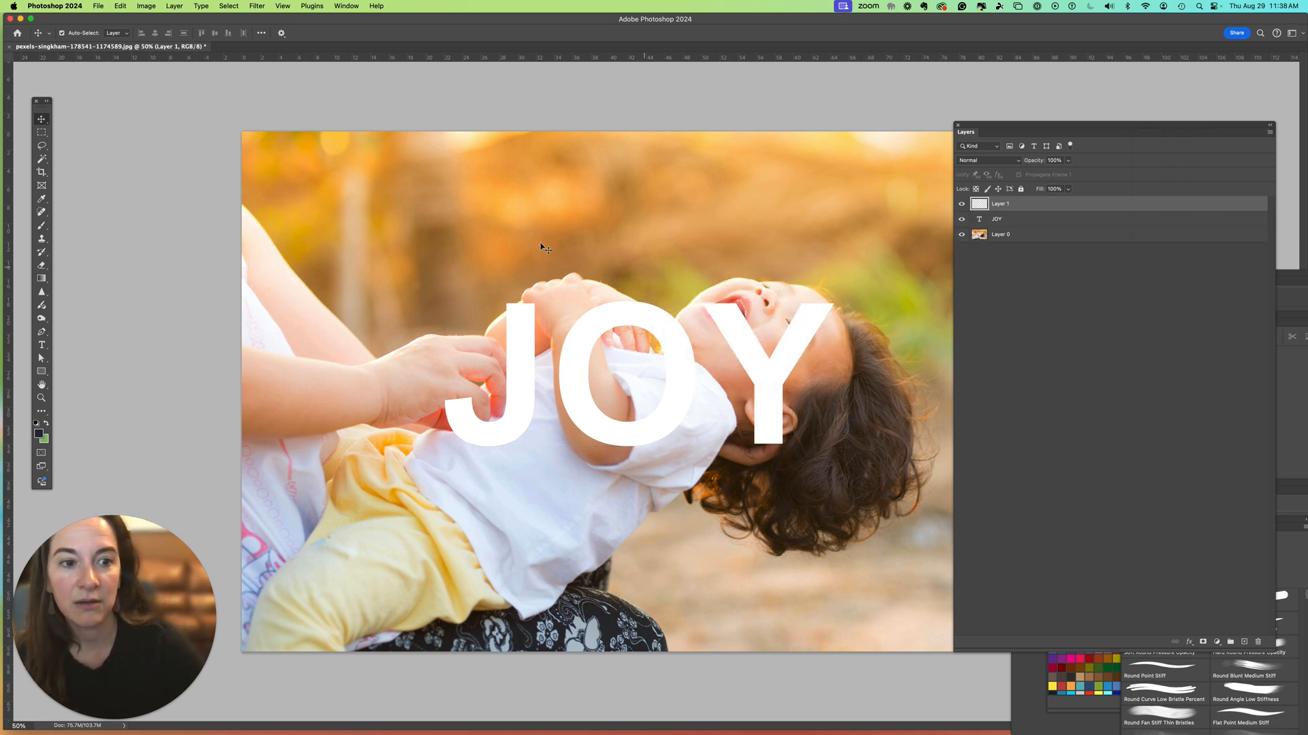
Step: Fill the new layer with white in Normal mode at 100% opacity
{"action": "left_click", "coordinate": [120, 6]}
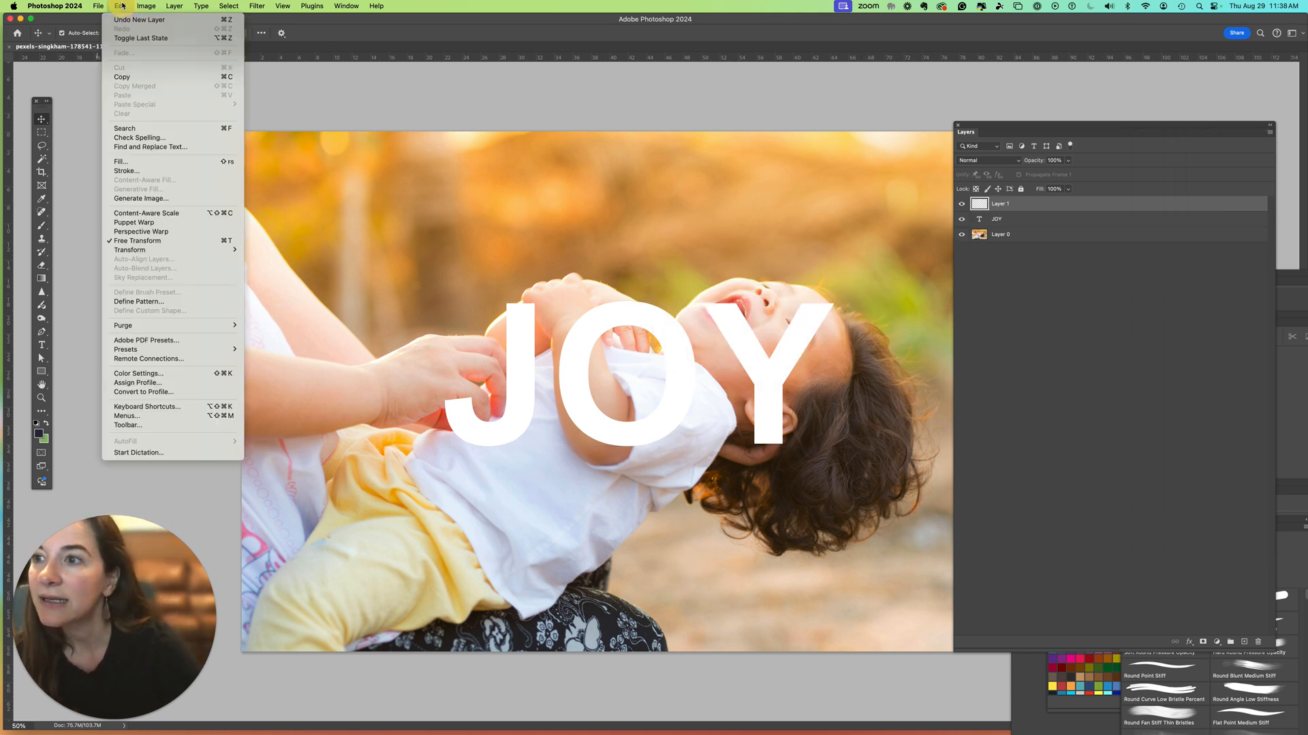
{"action": "left_click", "coordinate": [126, 163]}
{"action": "left_click", "coordinate": [881, 225]}
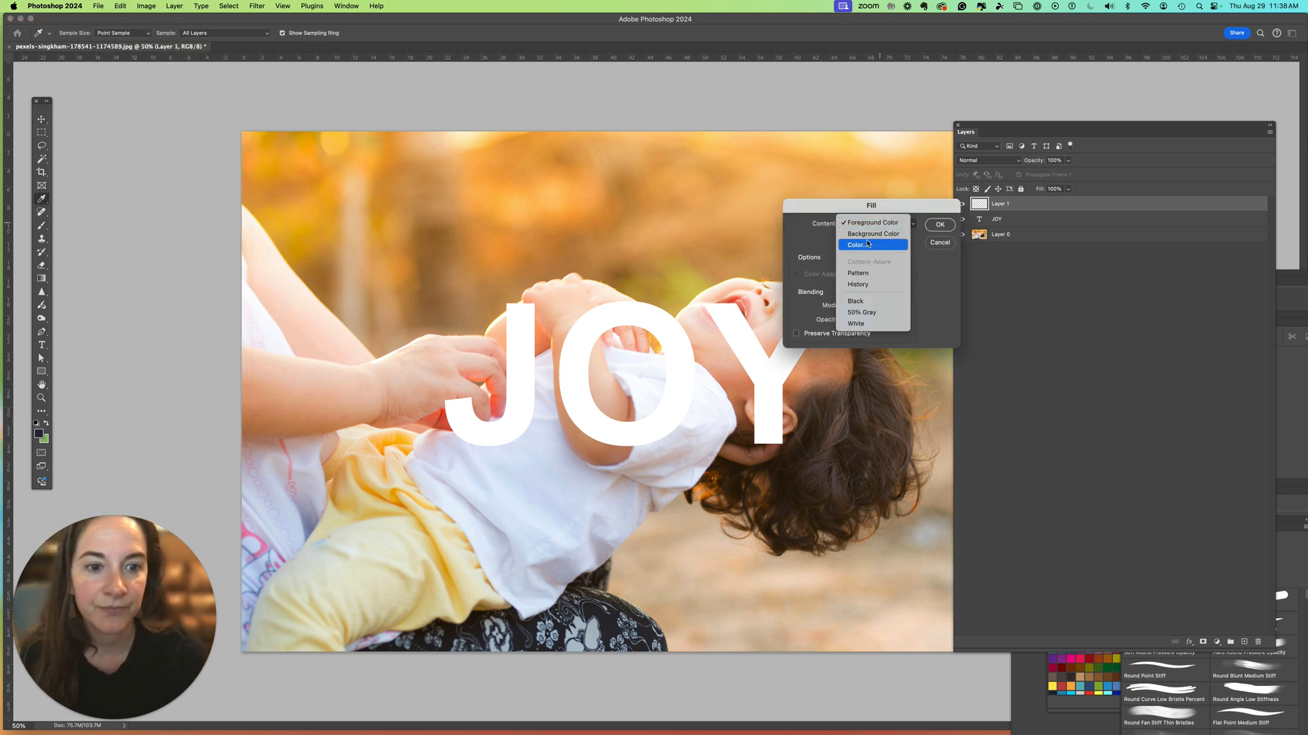
{"action": "left_click", "coordinate": [875, 323]}
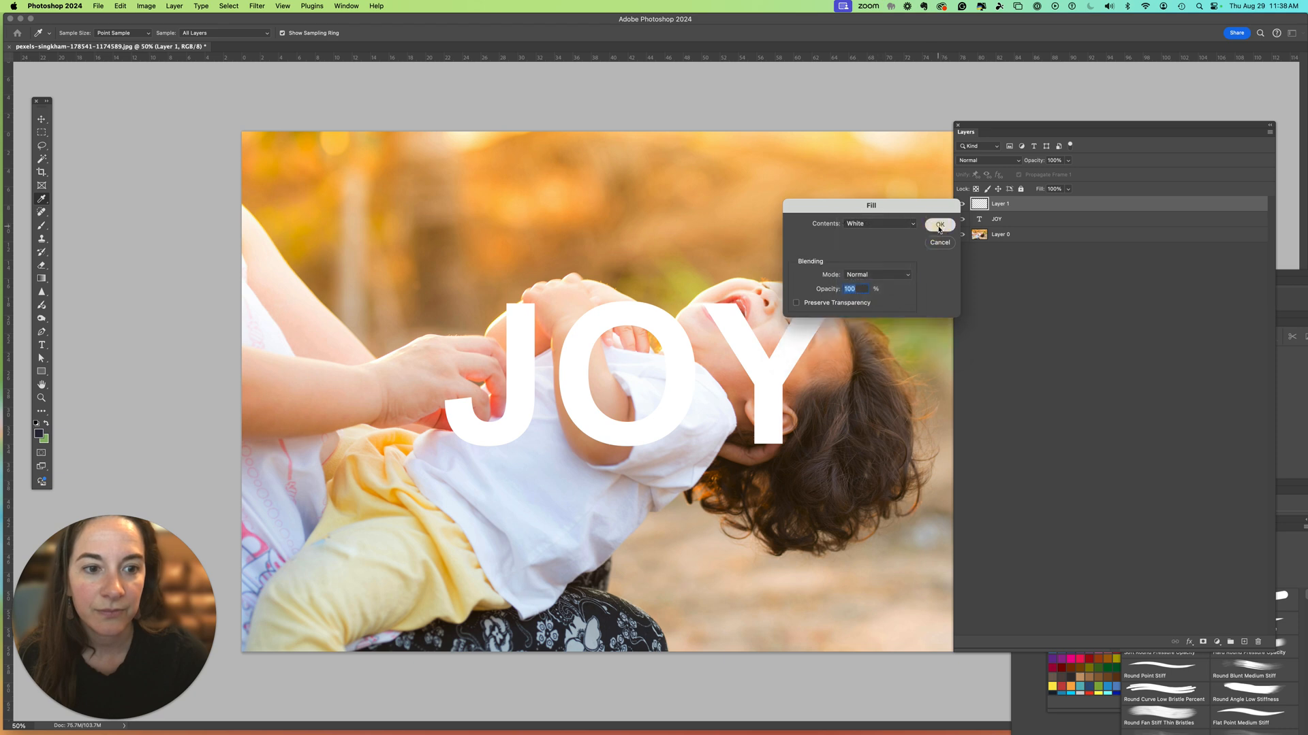
{"action": "left_click", "coordinate": [939, 224]}
Step: Reorder the layers so the white layer is at the bottom and the photo sits directly above the JOY text
{"action": "key", "text": "v"}
{"action": "left_click_drag", "start_coordinate": [999, 206], "coordinate": [996, 248]}
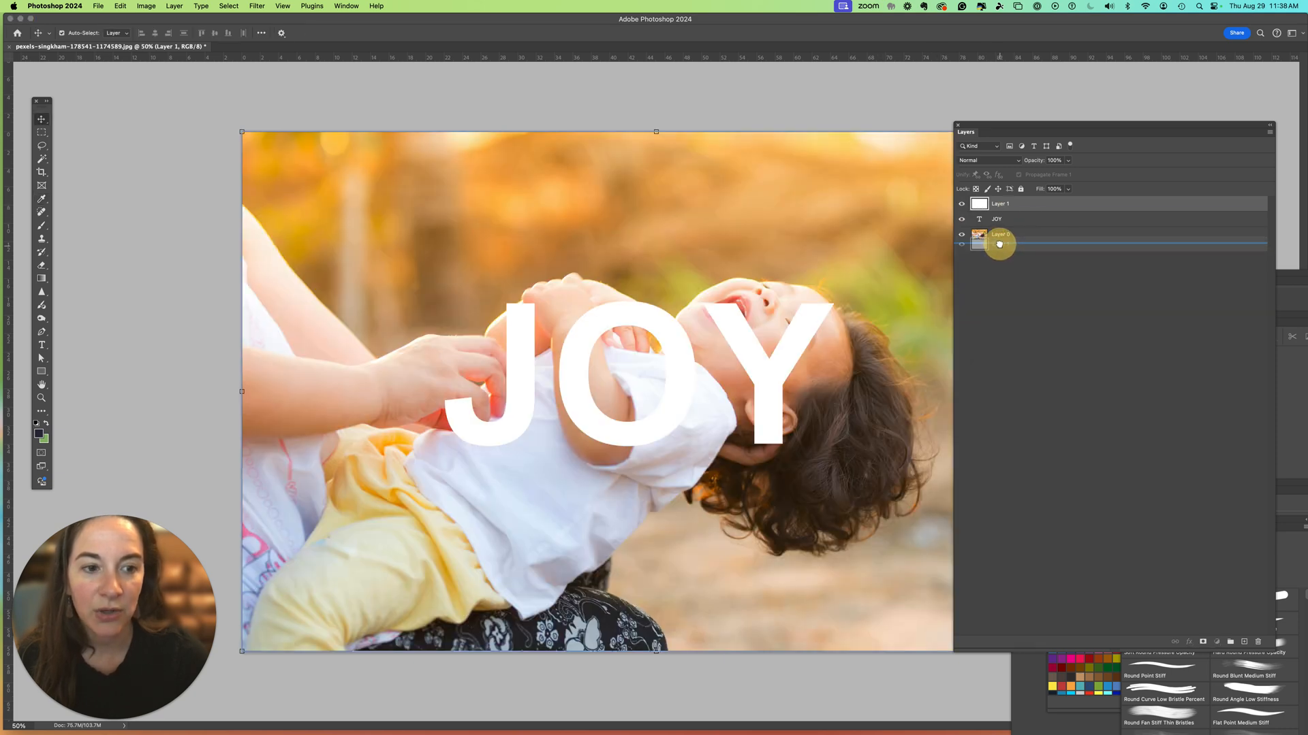
{"action": "left_click", "coordinate": [1008, 222]}
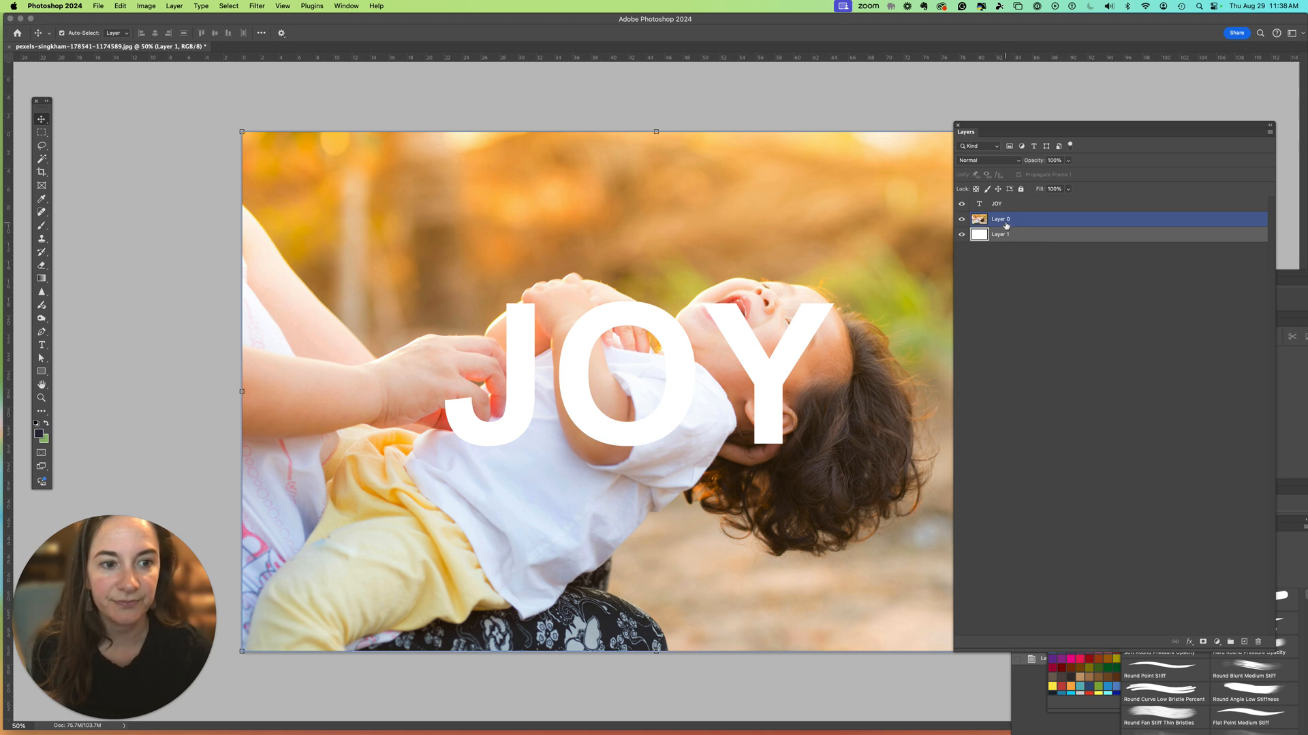
{"action": "left_click_drag", "start_coordinate": [1017, 222], "coordinate": [1013, 200]}
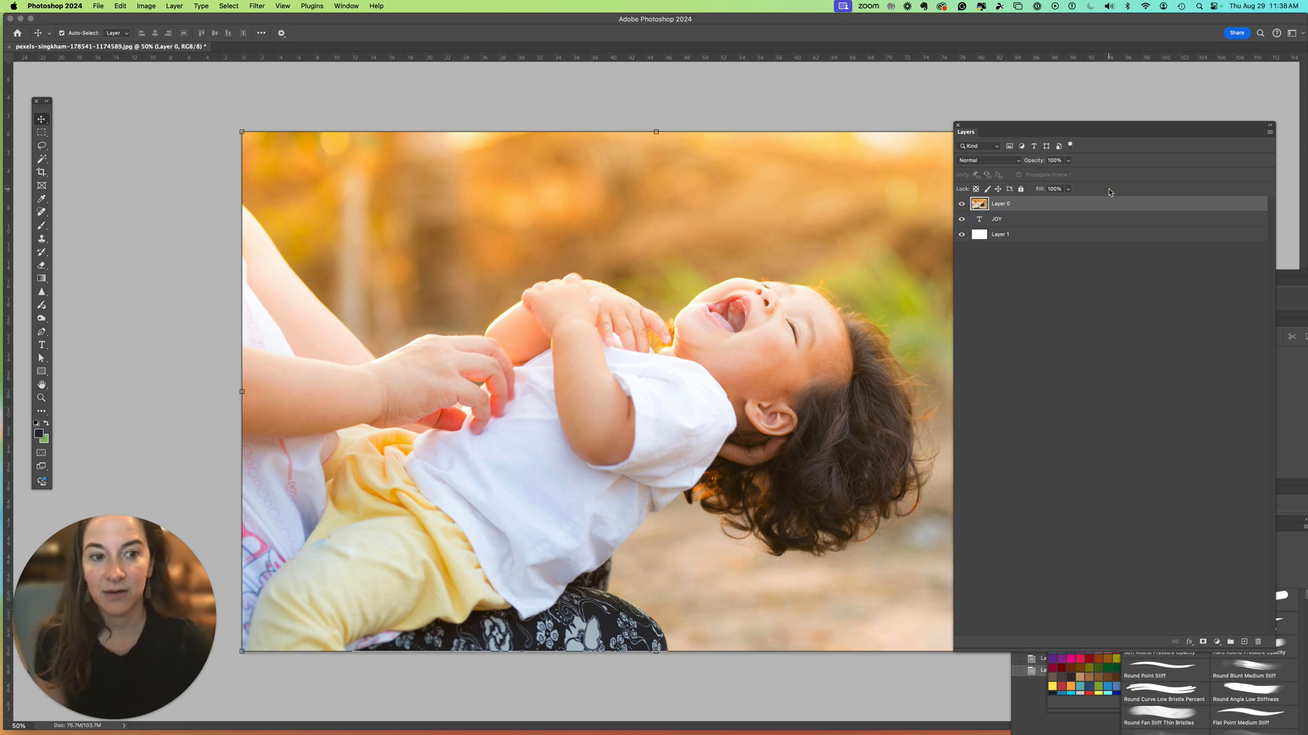
{"action": "left_click", "coordinate": [996, 219]}
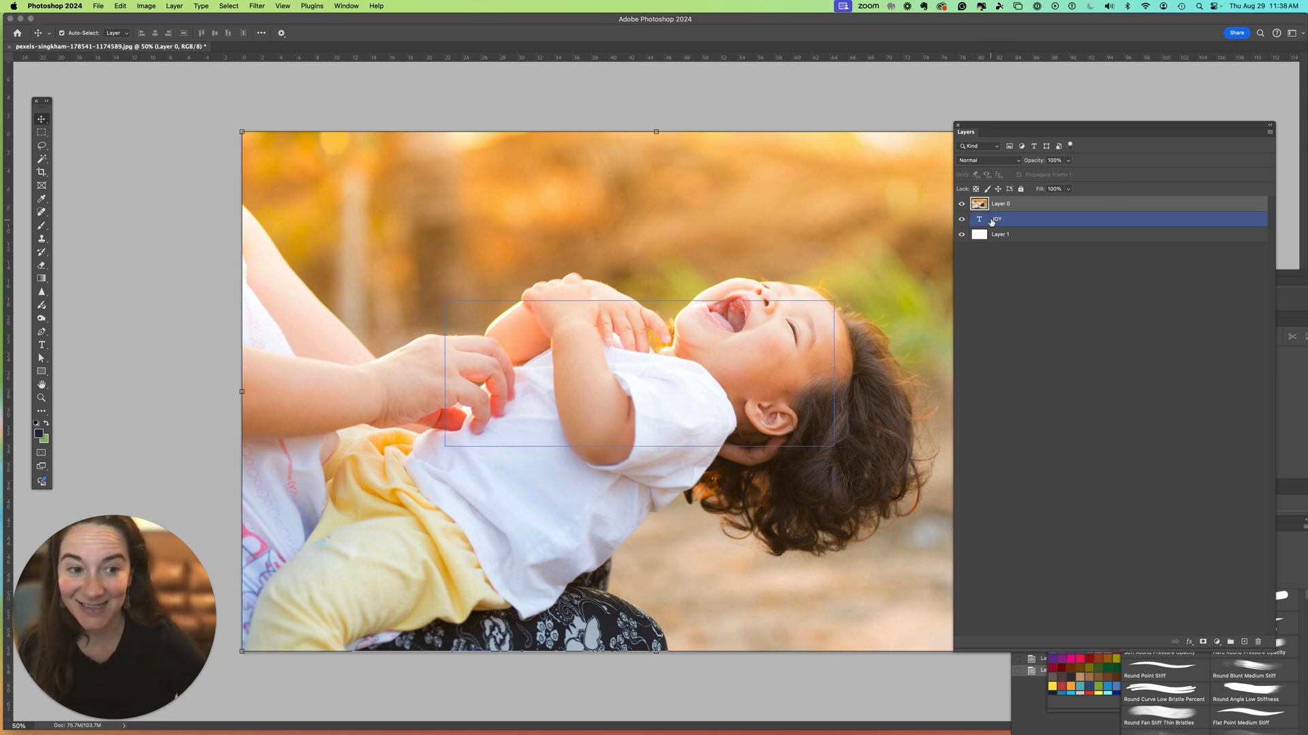
{"action": "left_click", "coordinate": [1022, 204]}
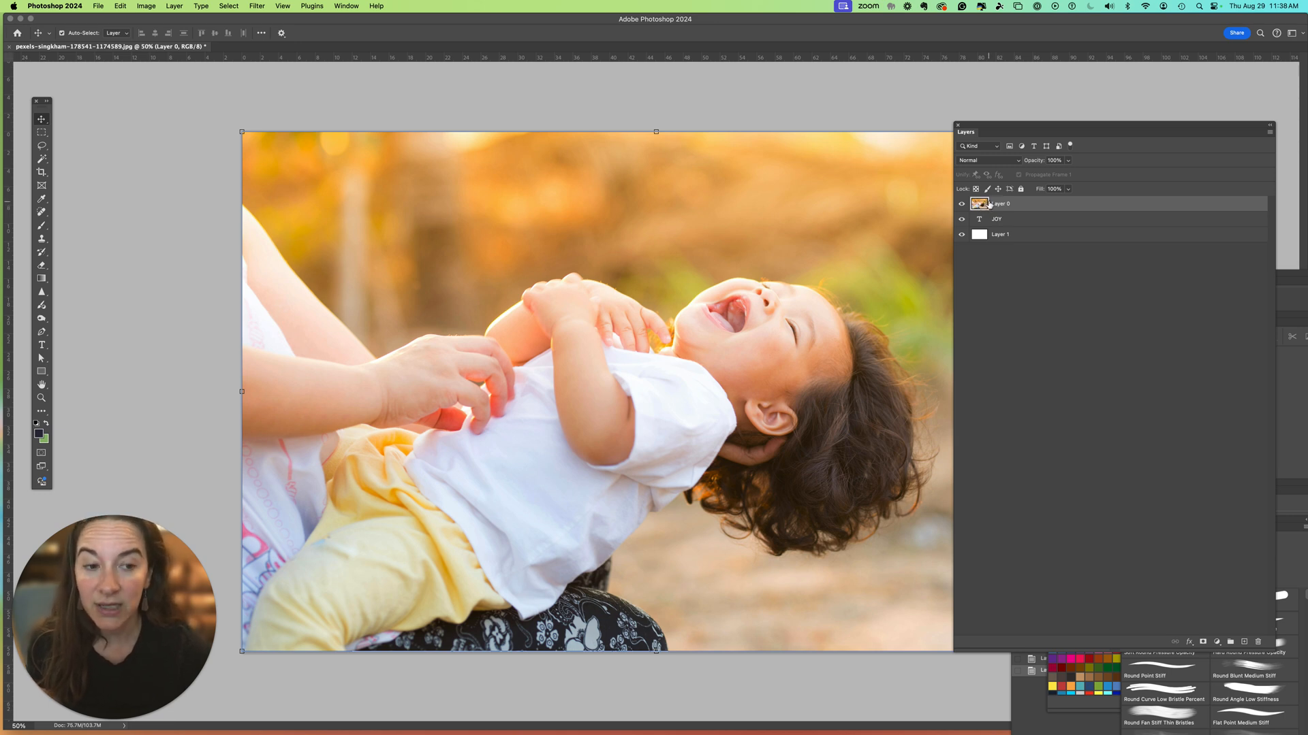
{"action": "left_click", "coordinate": [980, 221]}
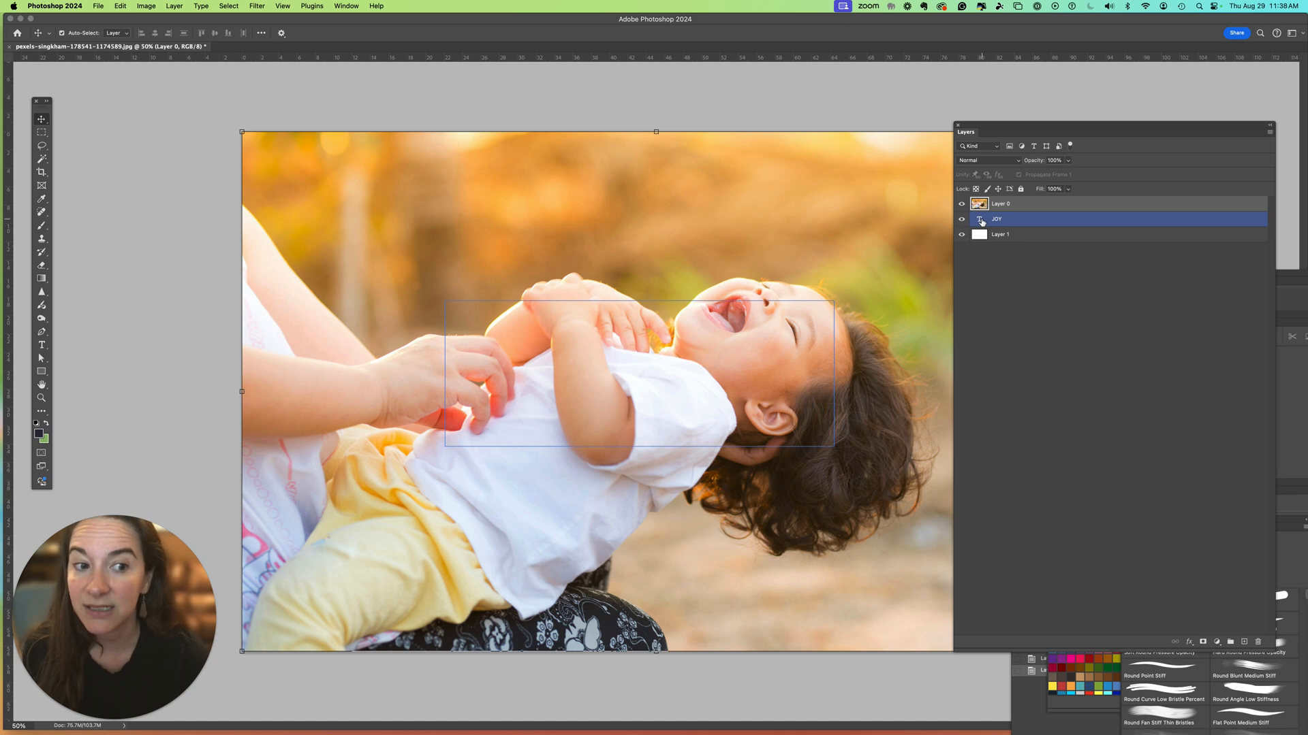
{"action": "left_click", "coordinate": [1021, 208]}
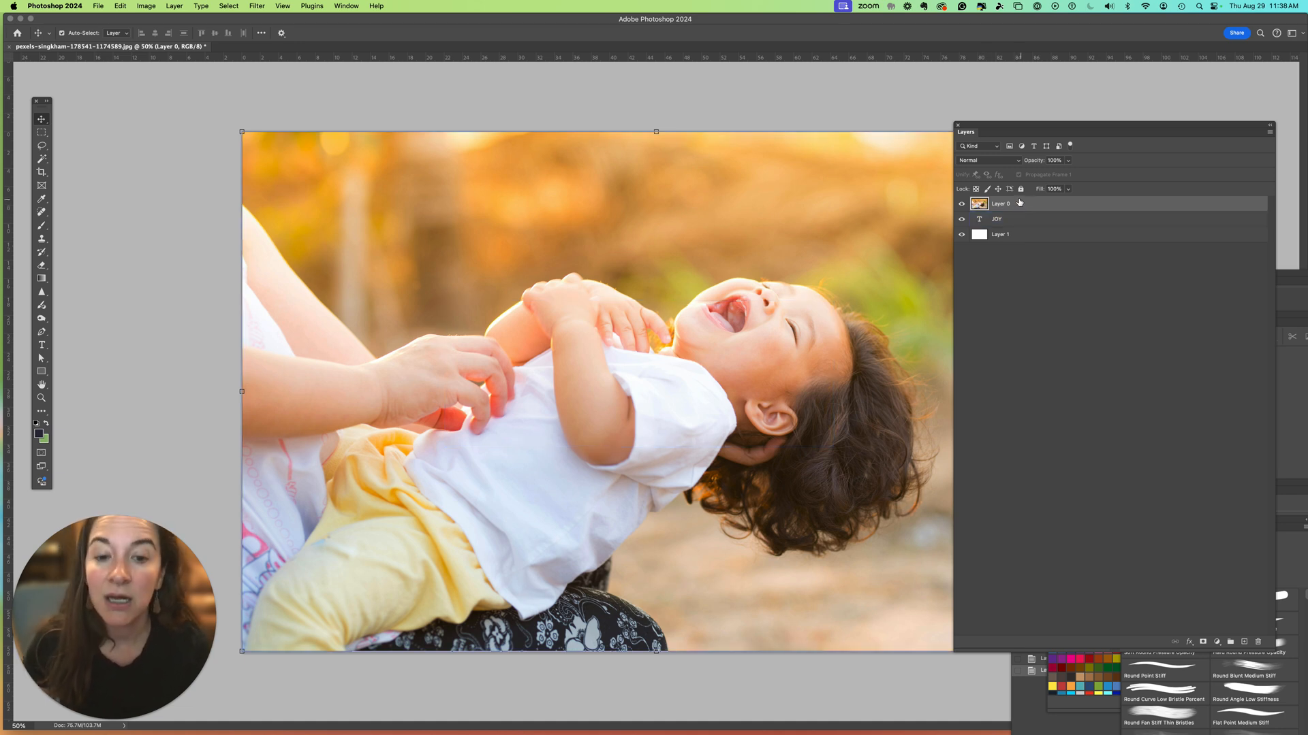
{"action": "left_click_drag", "start_coordinate": [980, 126], "coordinate": [1022, 121]}
{"action": "left_click", "coordinate": [1039, 219]}
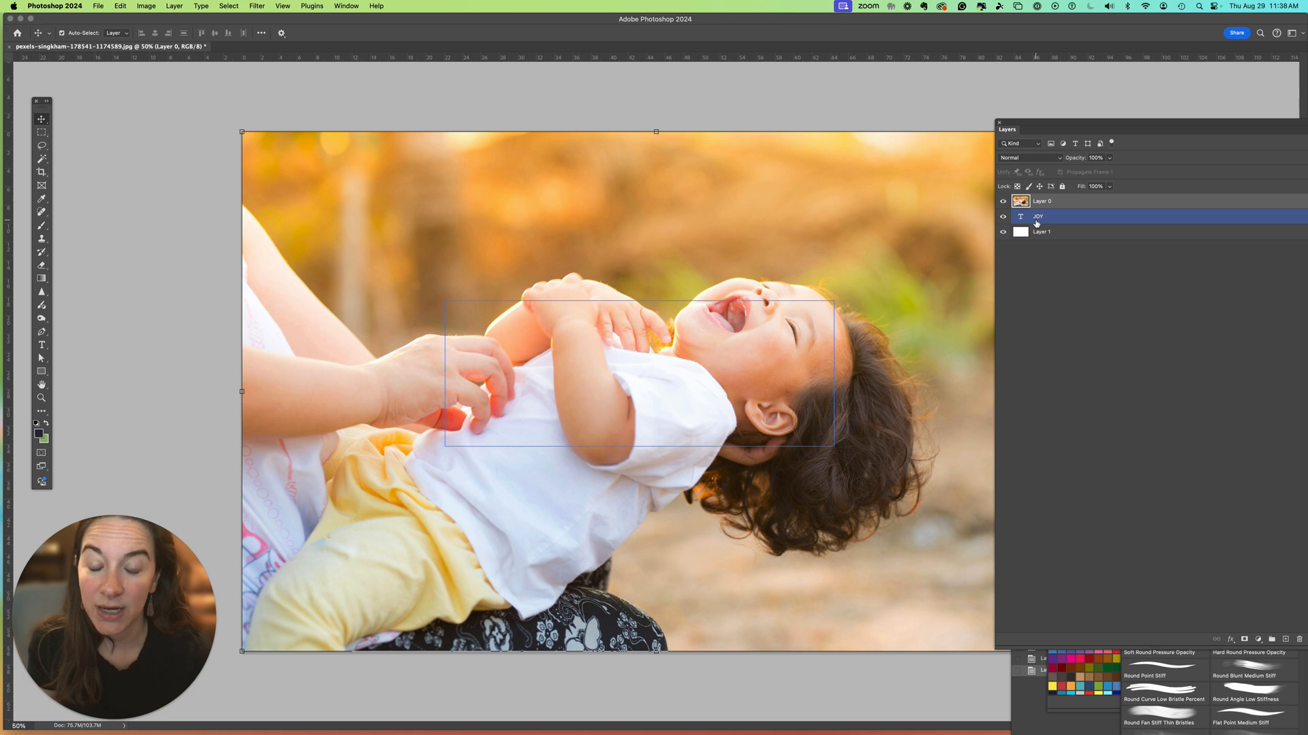
{"action": "left_click", "coordinate": [1045, 203]}
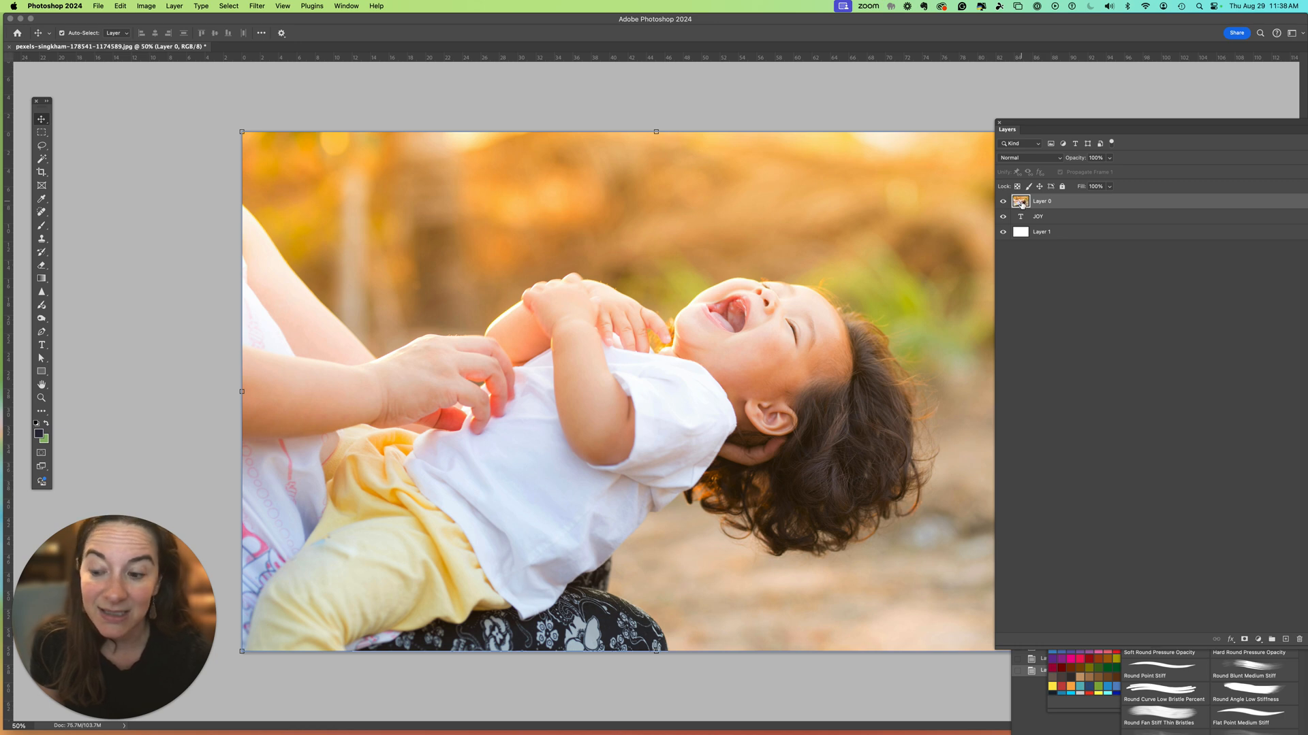
{"action": "left_click", "coordinate": [1037, 218]}
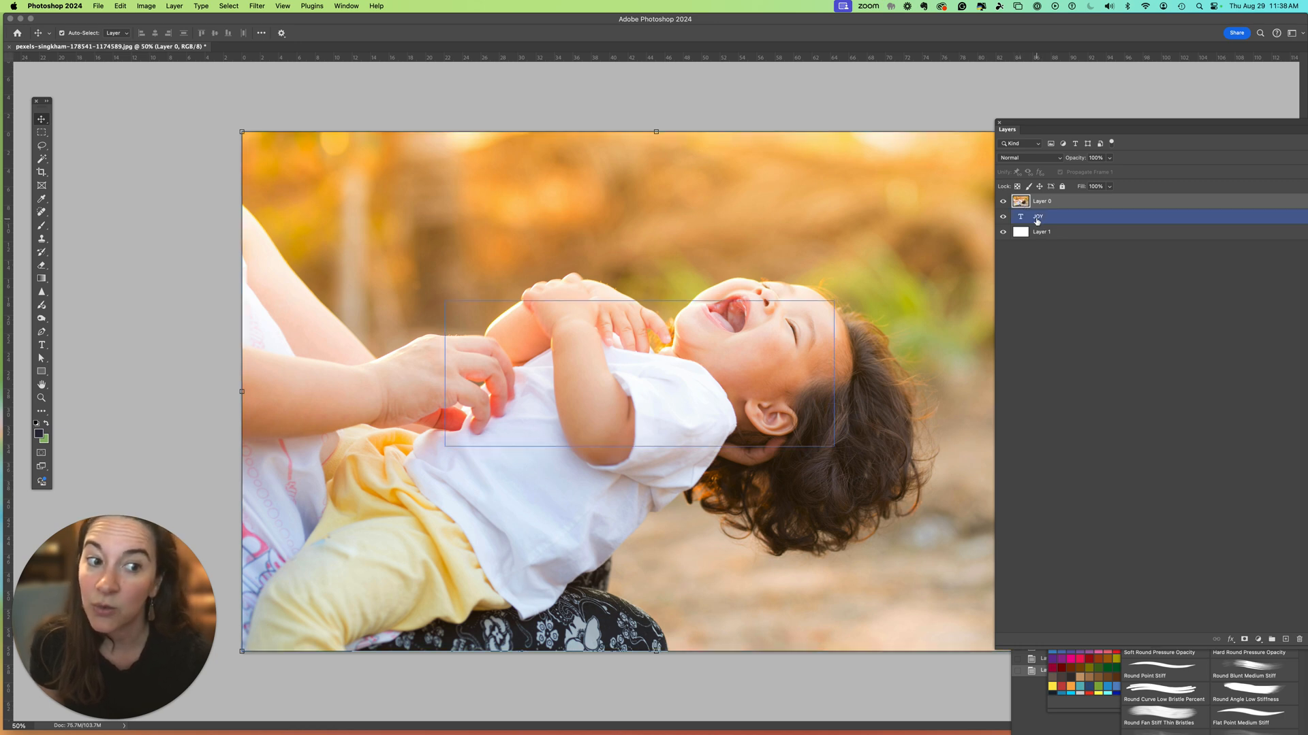
Step: Create a clipping mask that clips the child's photo to the JOY text layer
{"action": "left_click_drag", "start_coordinate": [1037, 122], "coordinate": [990, 117]}
{"action": "right_click", "coordinate": [1017, 195]}
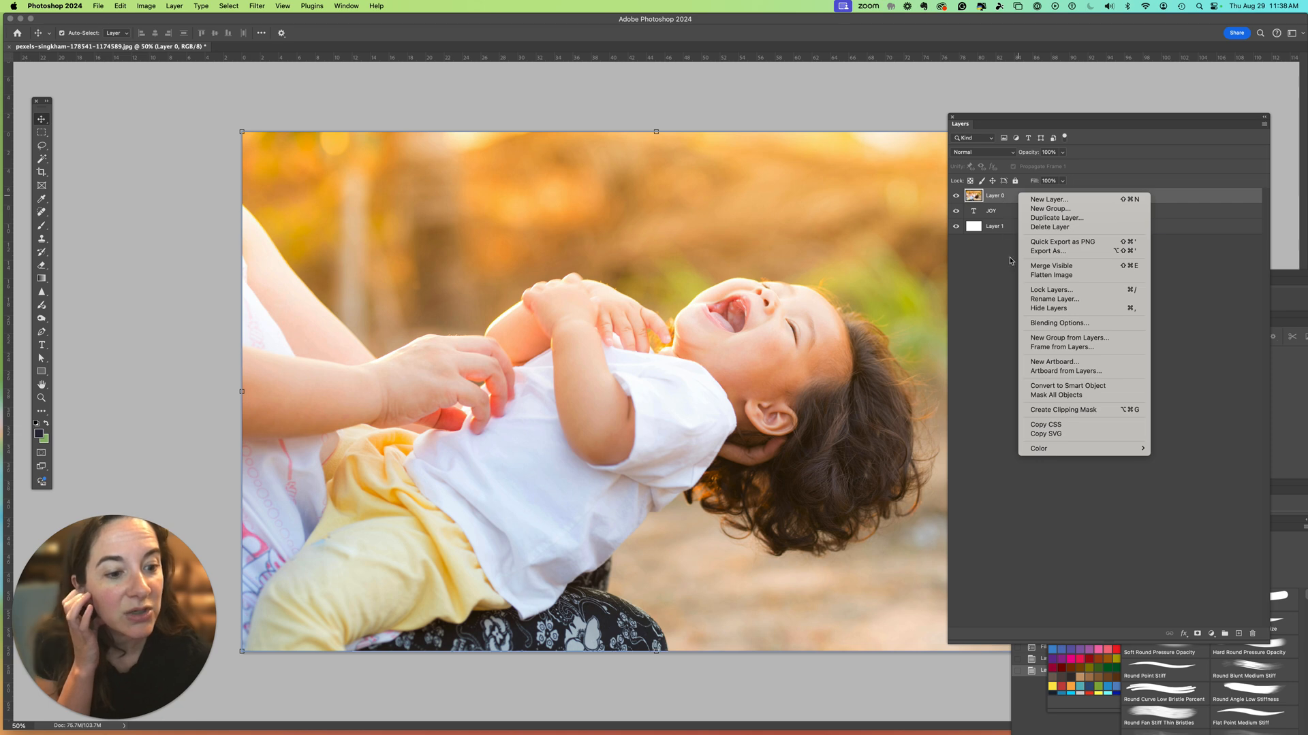
{"action": "left_click", "coordinate": [1043, 411]}
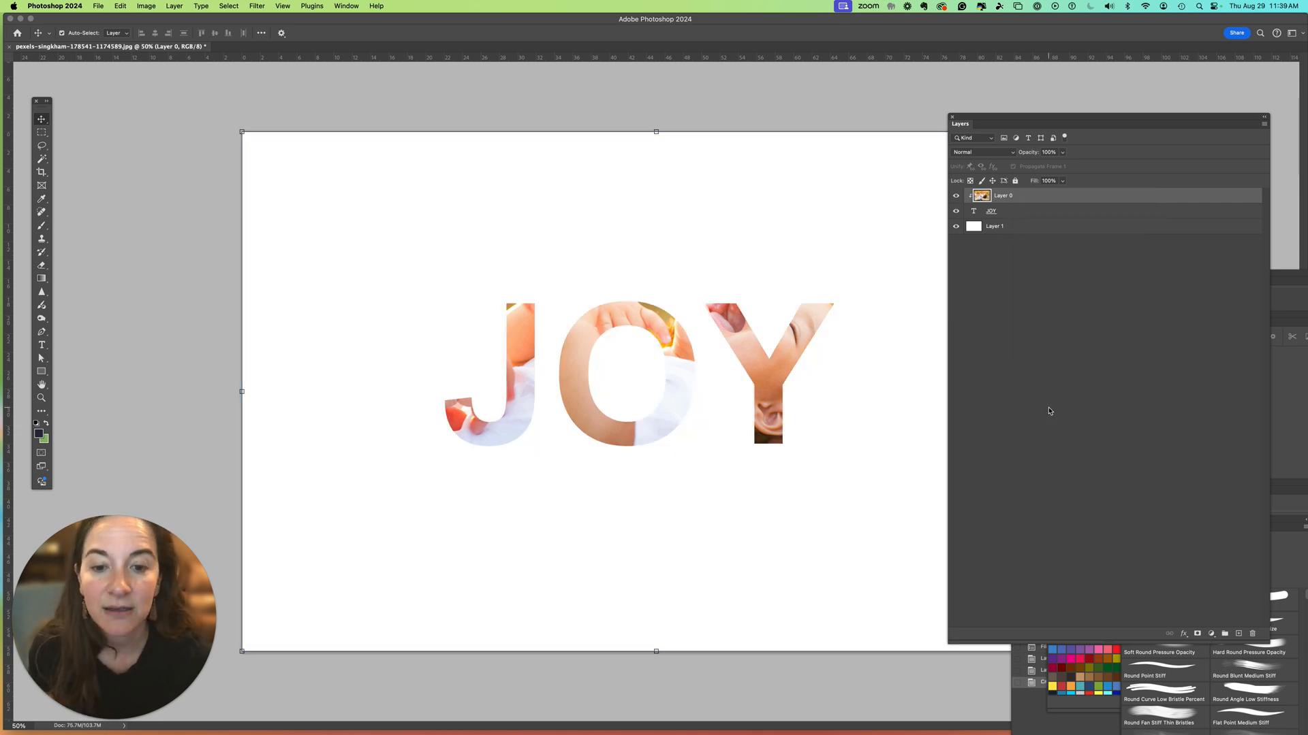
Step: Select the clipped photo layer and shift the photo slightly to the left inside the JOY letters
{"action": "left_click", "coordinate": [993, 214]}
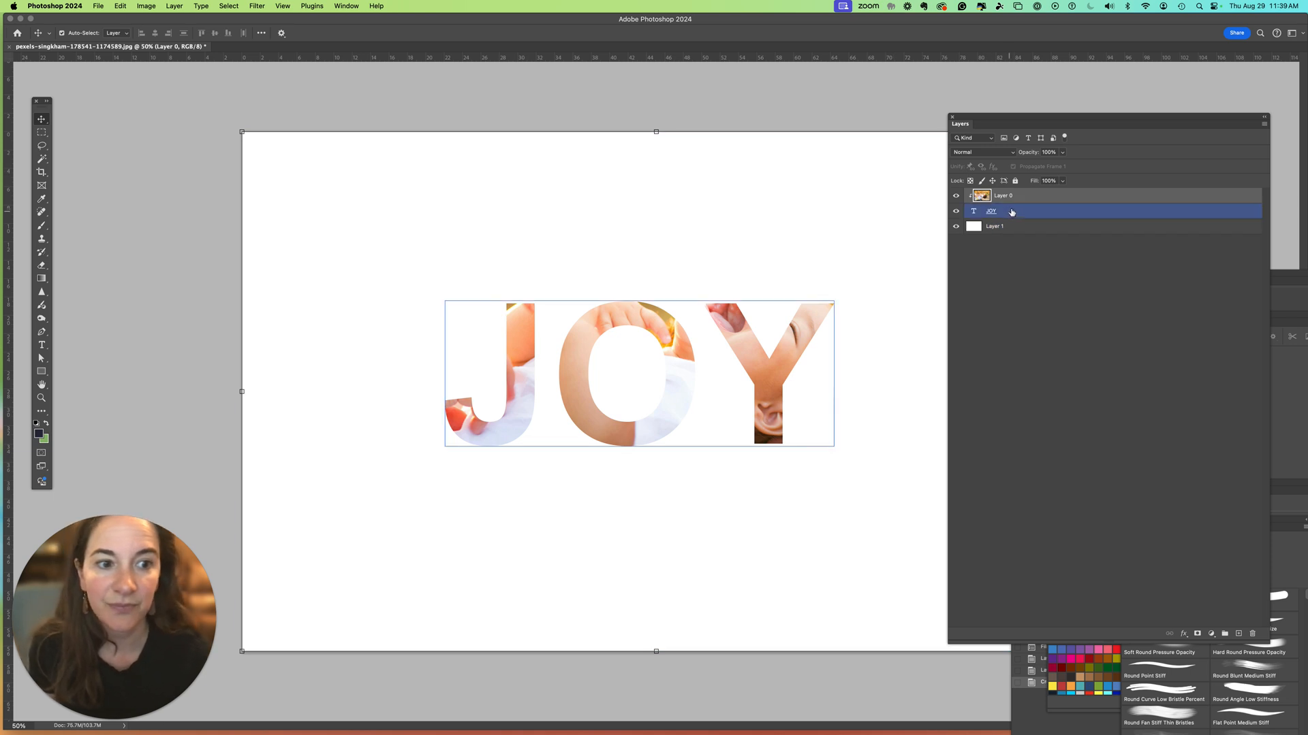
{"action": "left_click", "coordinate": [1010, 211]}
{"action": "left_click", "coordinate": [1001, 196]}
{"action": "mouse_move", "coordinate": [693, 342]}
{"action": "left_mouse_down"}
{"action": "mouse_move", "coordinate": [729, 340]}
{"action": "mouse_move", "coordinate": [716, 342]}
{"action": "left_mouse_up"}
{"action": "left_click_drag", "start_coordinate": [744, 343], "coordinate": [743, 342]}
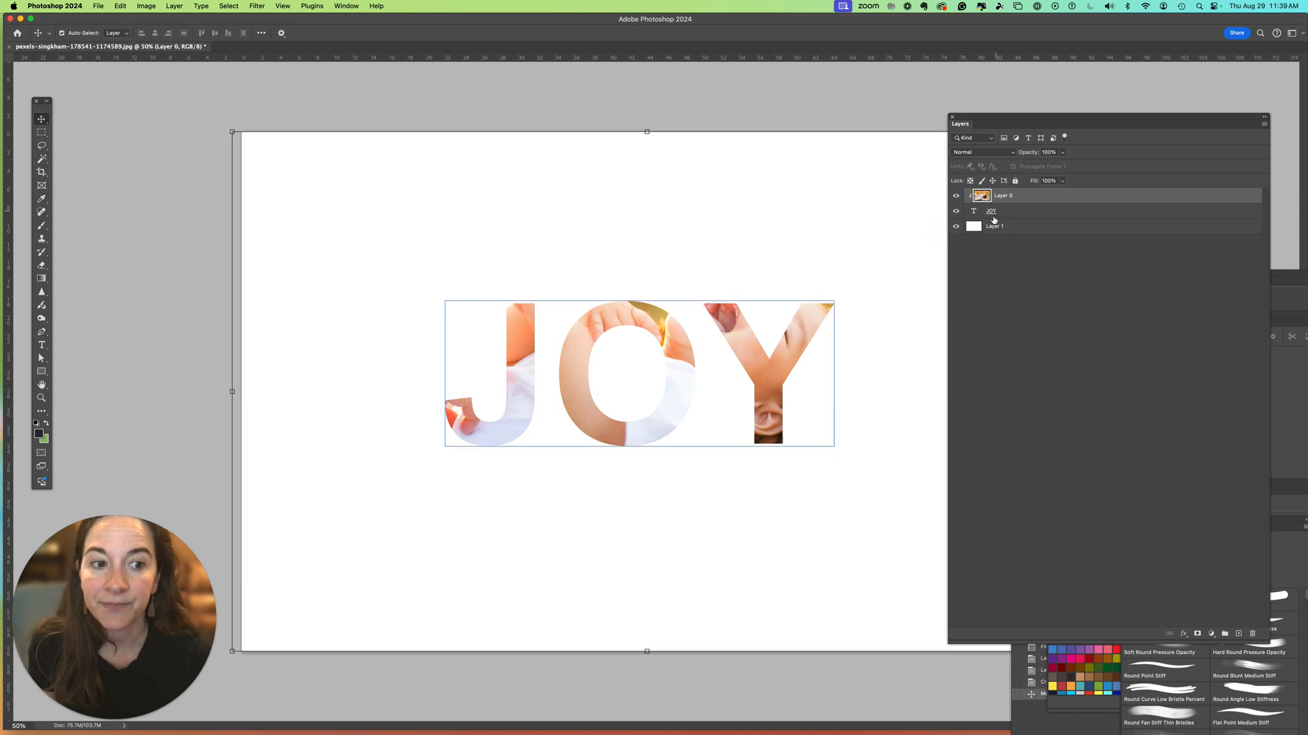
Step: Select the JOY text layer and nudge the lettering slightly to the left while the photo stays in place
{"action": "left_click", "coordinate": [1008, 211]}
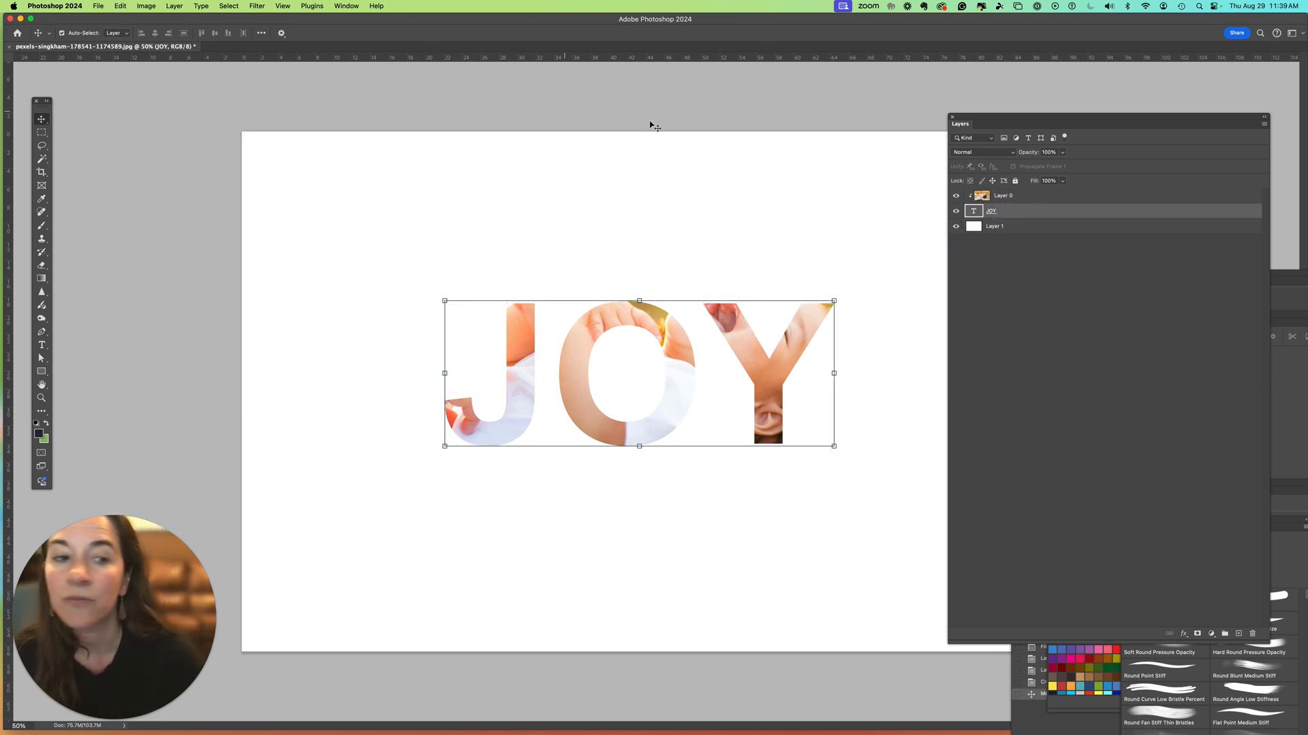
{"action": "key", "text": "Left"}
{"action": "key", "text": "Left"}
{"action": "key", "text": "Left"}
{"action": "key", "text": "Left"}
{"action": "key", "text": "Left"}
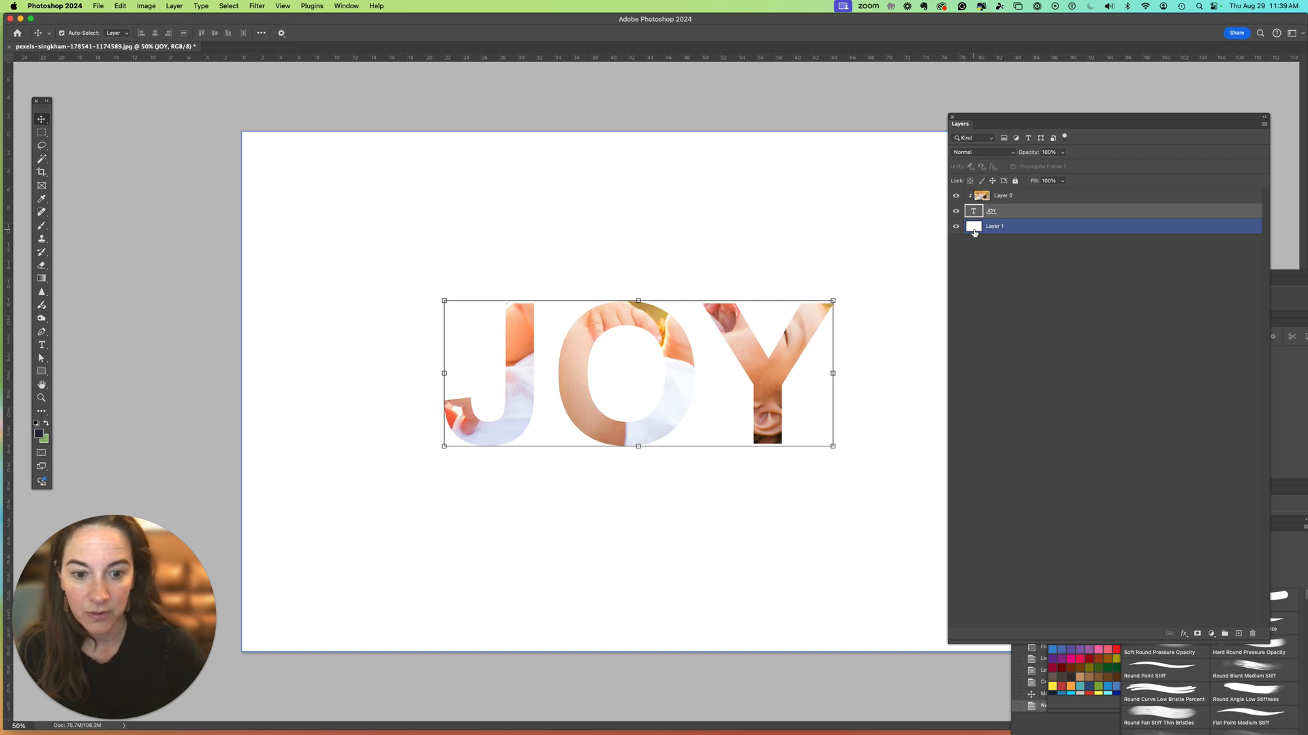
{"action": "key", "text": "Left"}
{"action": "key", "text": "Left"}
{"action": "key", "text": "Left"}
{"action": "key", "text": "Left"}
{"action": "key", "text": "Left"}
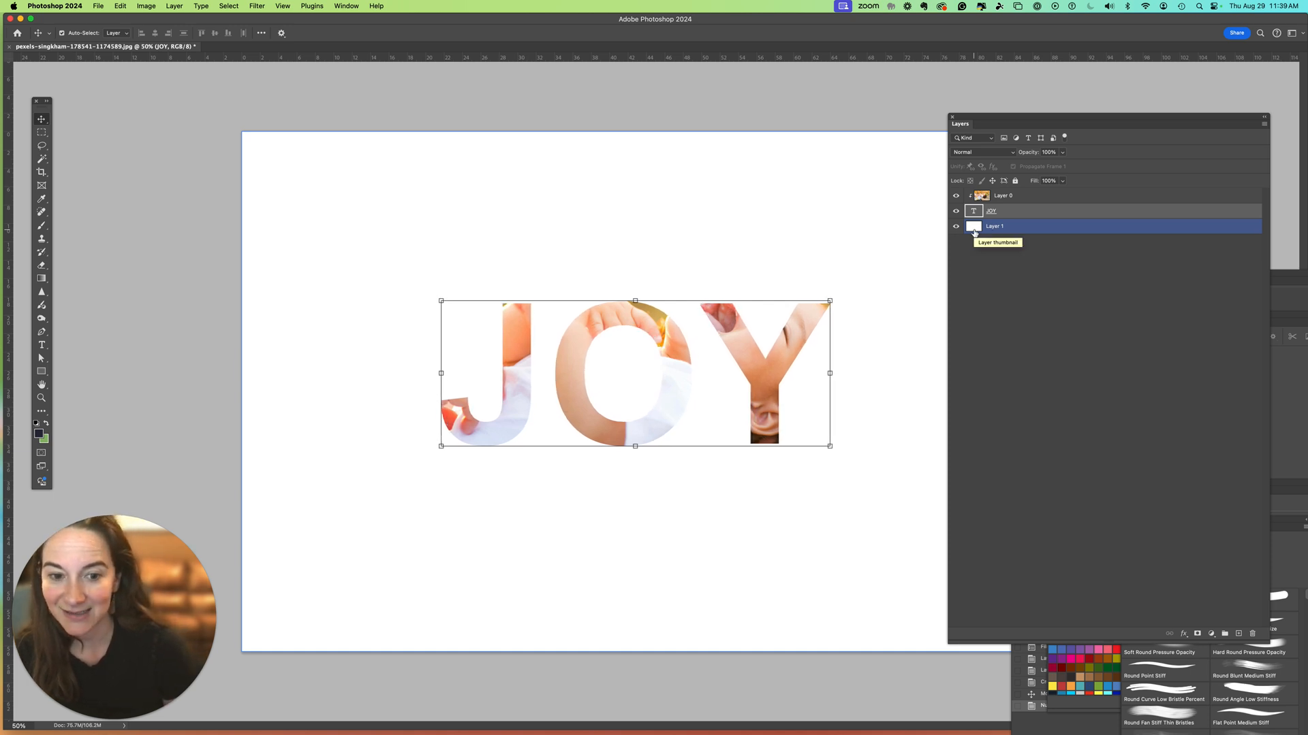
{"action": "key", "text": "Left"}
{"action": "key", "text": "Left"}
{"action": "key", "text": "Left"}
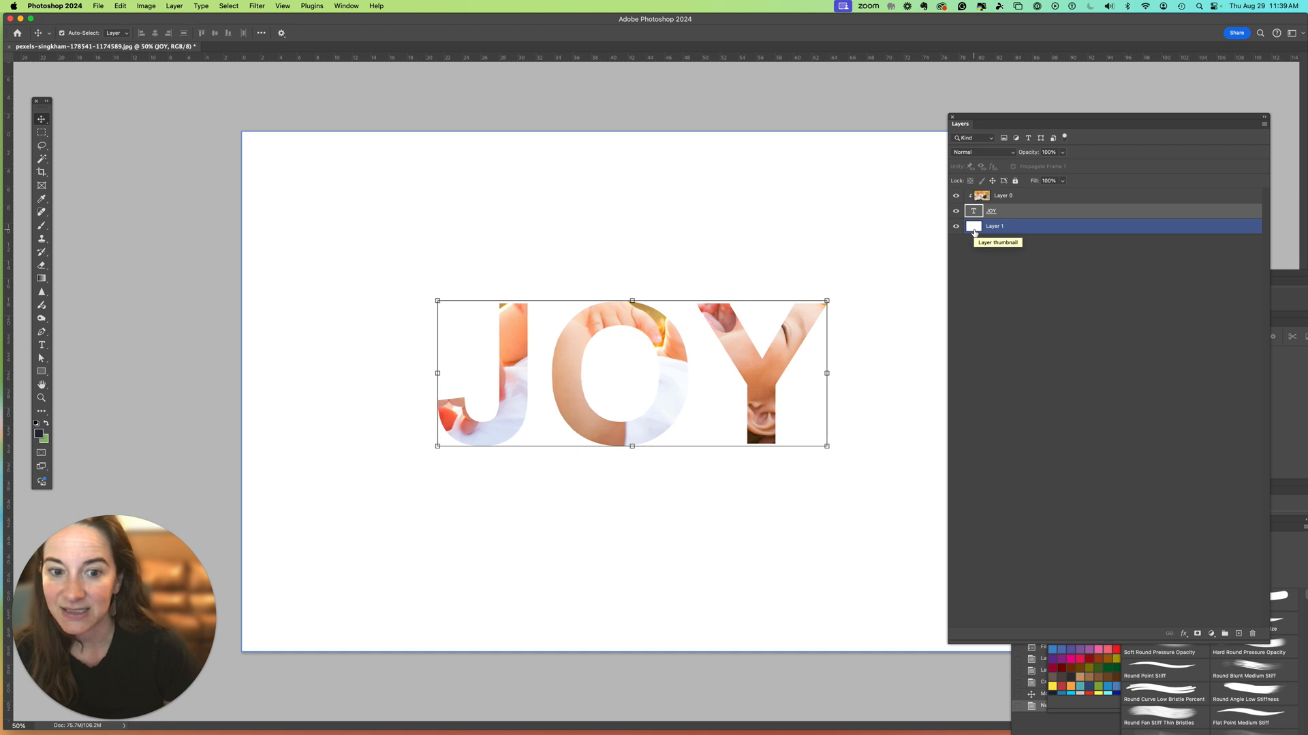
Step: Replace the word JOY in the text layer with "Love" and commit the edit
{"action": "left_click", "coordinate": [42, 345]}
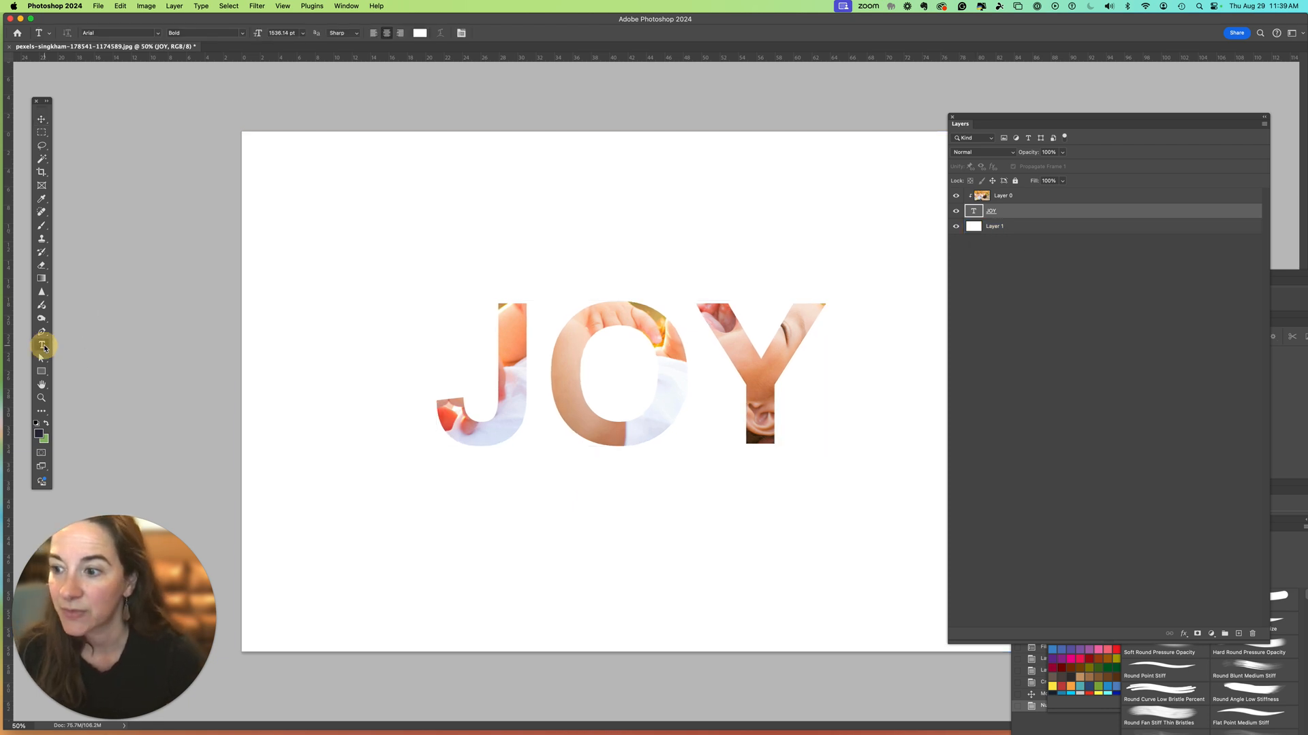
{"action": "left_click_drag", "start_coordinate": [542, 375], "coordinate": [846, 359]}
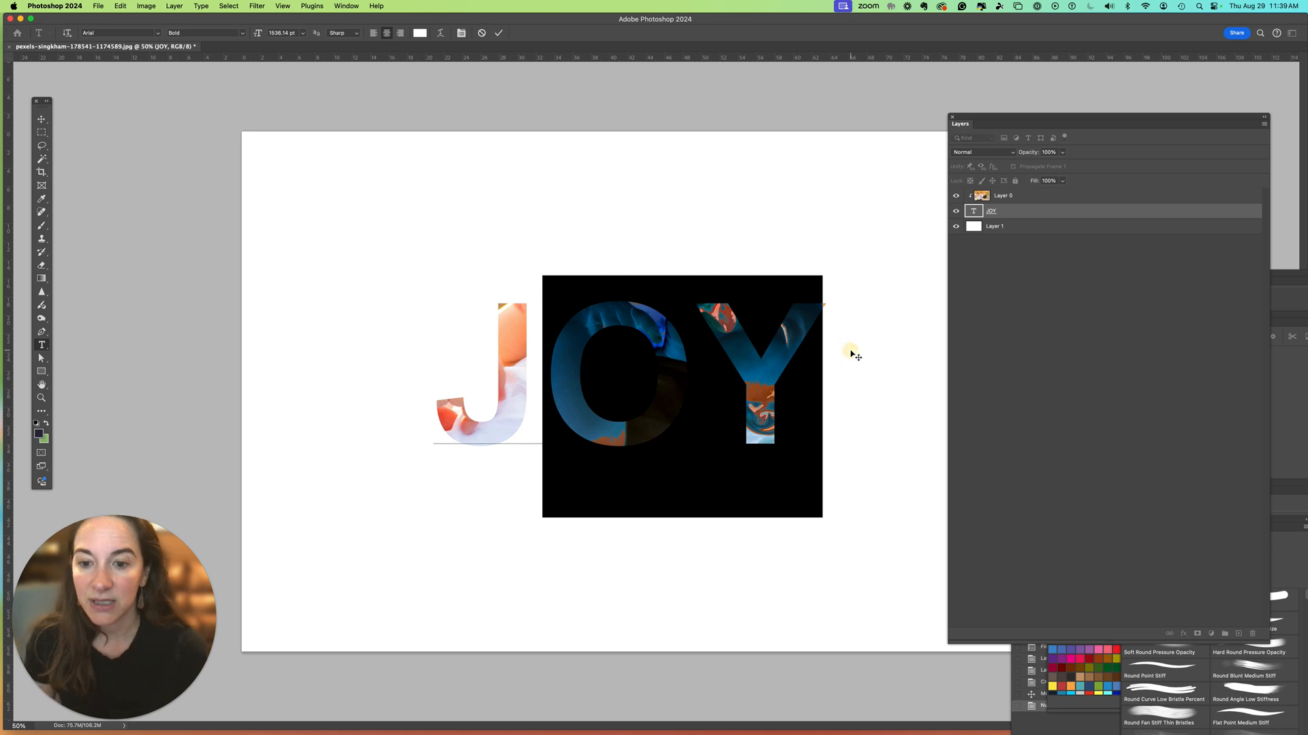
{"action": "key", "text": "BackSpace"}
{"action": "key", "text": "BackSpace"}
{"action": "type", "text": "Love"}
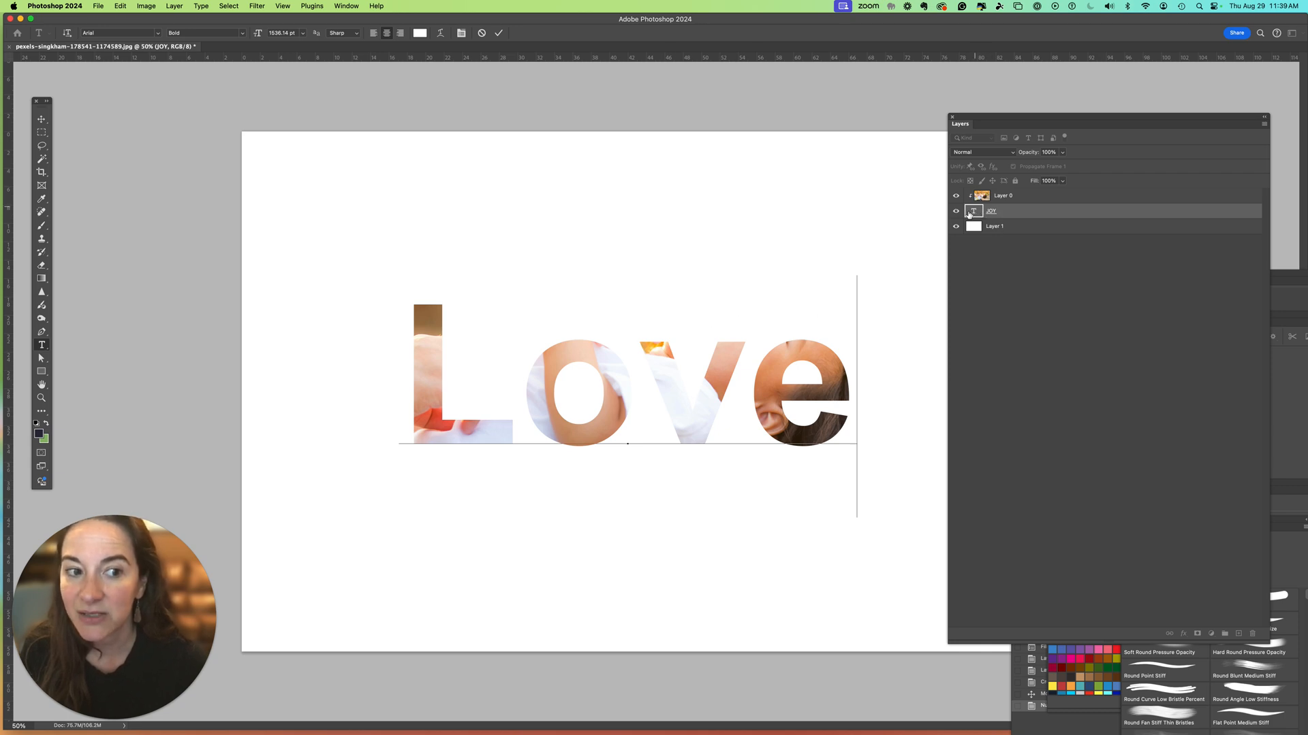
{"action": "left_click", "coordinate": [41, 120]}
Step: Hide and show the Love text layer to examine how it masks the clipped photo
{"action": "left_click", "coordinate": [956, 212]}
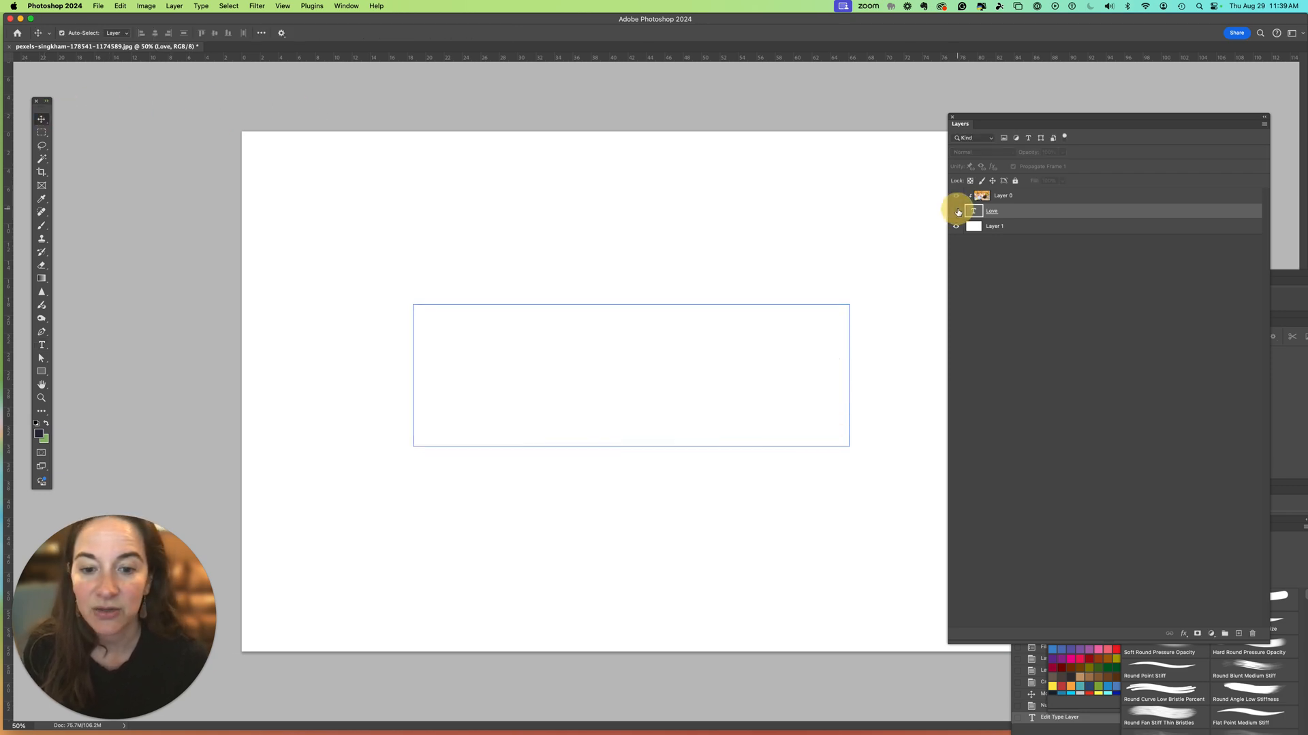
{"action": "left_click", "coordinate": [962, 198]}
{"action": "left_click", "coordinate": [956, 211]}
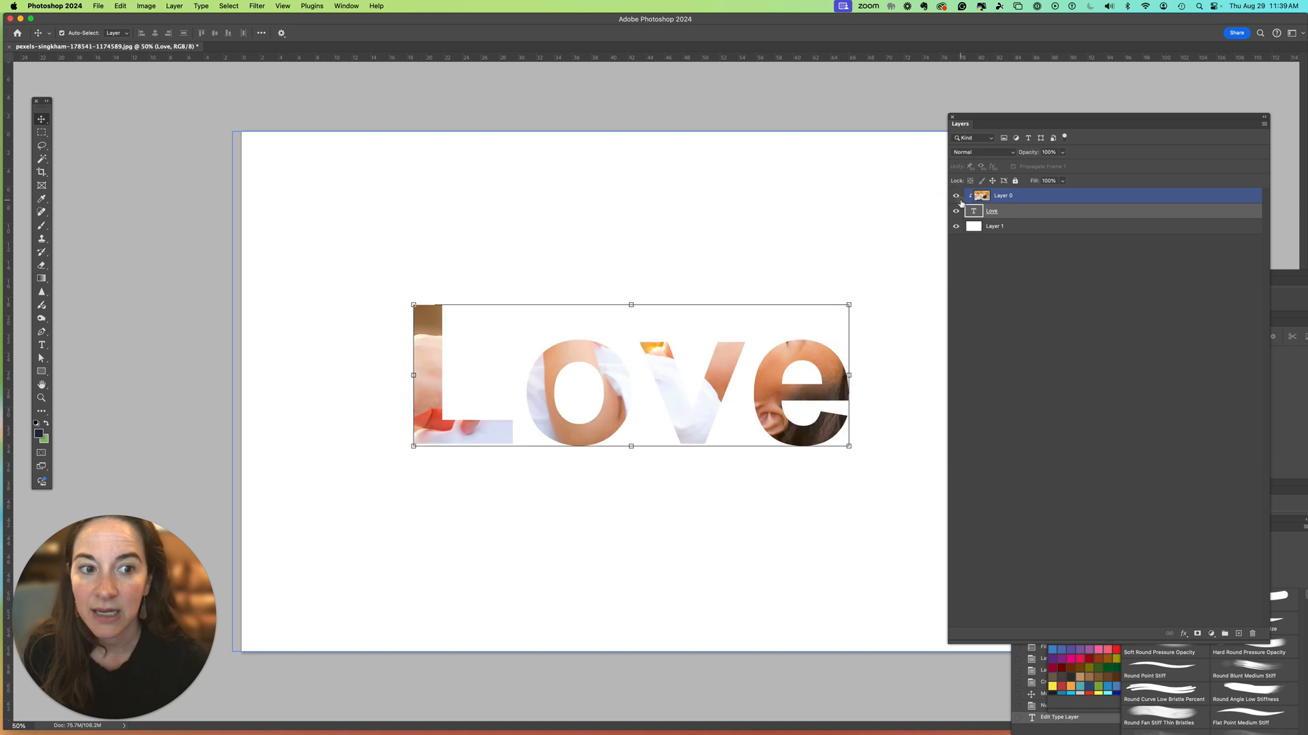
{"action": "left_click", "coordinate": [974, 213]}
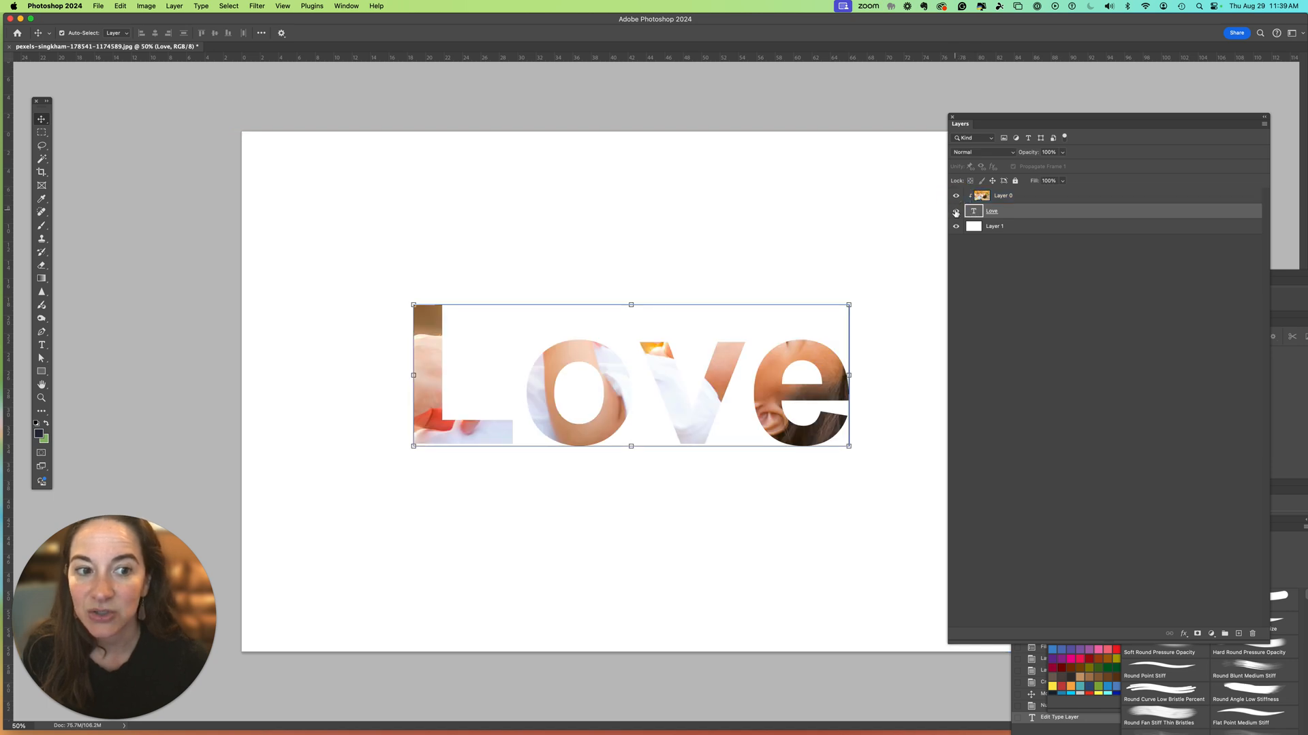
{"action": "left_click", "coordinate": [1020, 198]}
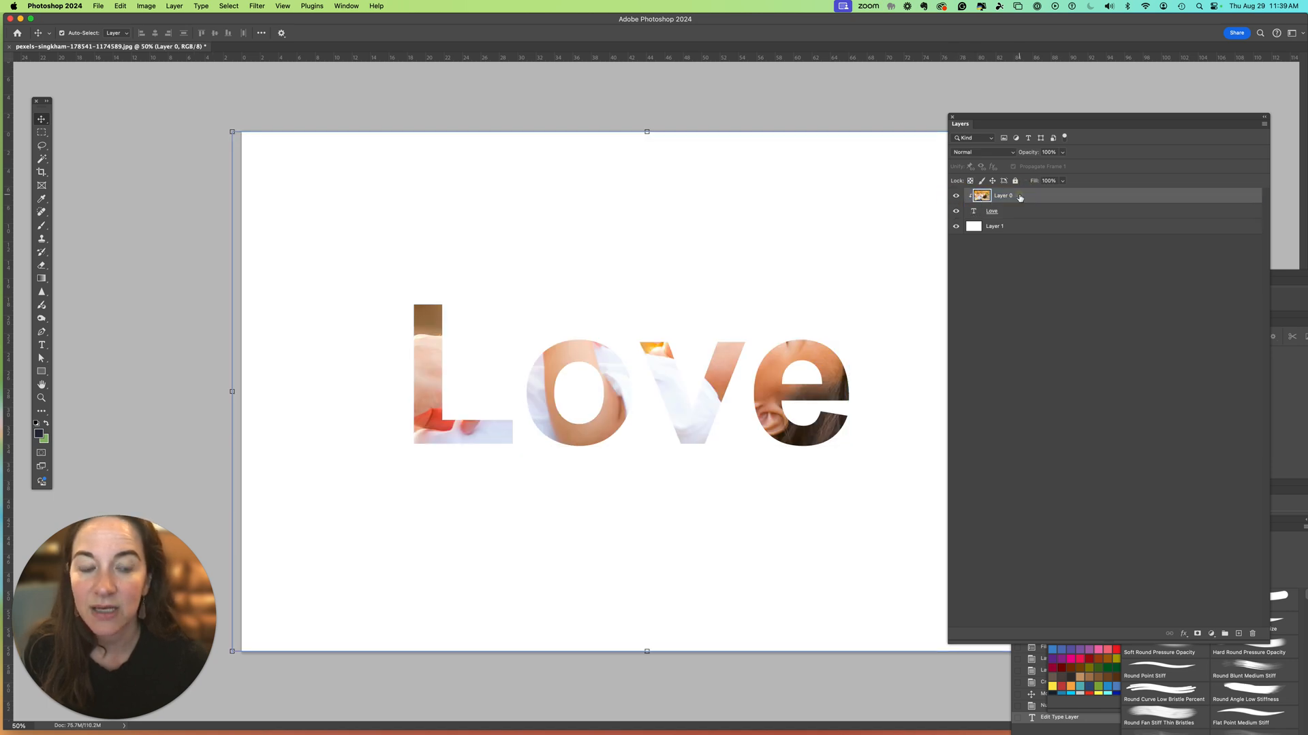
Step: Create a new empty layer above the clipped photo layer
{"action": "left_click", "coordinate": [1265, 127]}
{"action": "left_click", "coordinate": [1171, 129]}
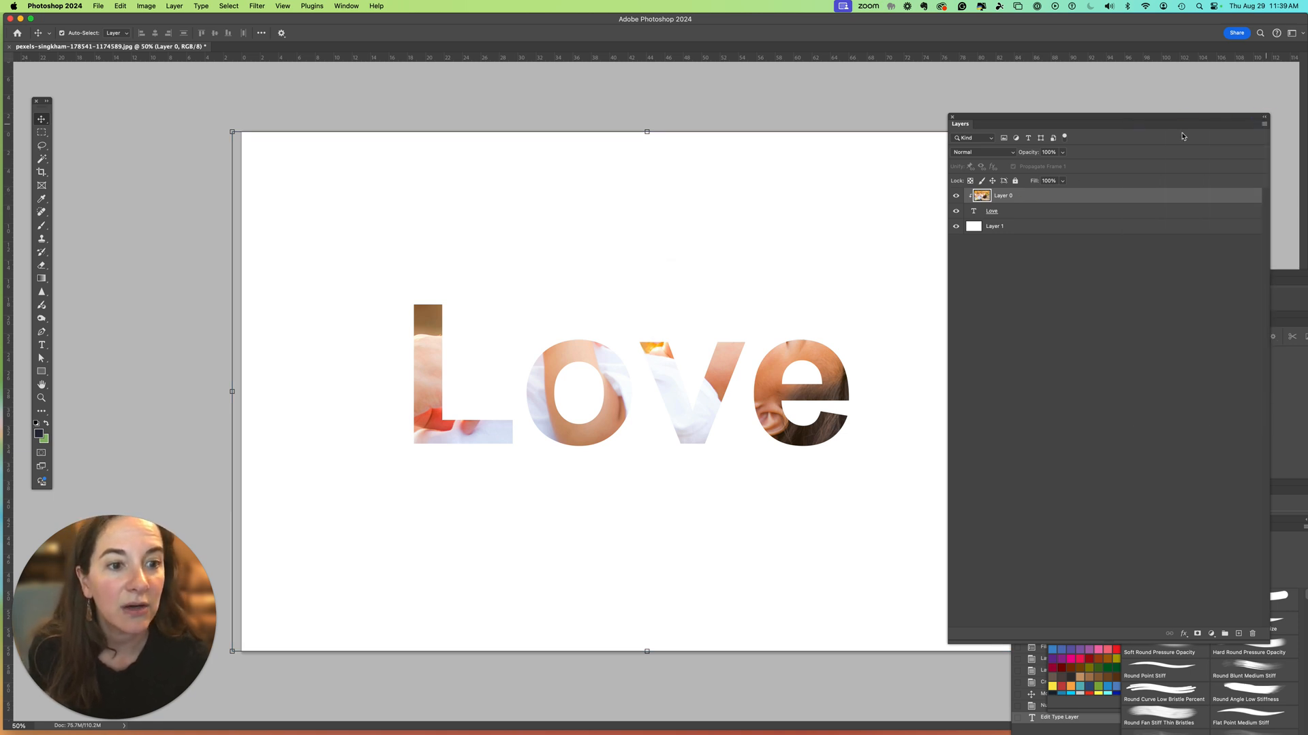
{"action": "left_click", "coordinate": [866, 297]}
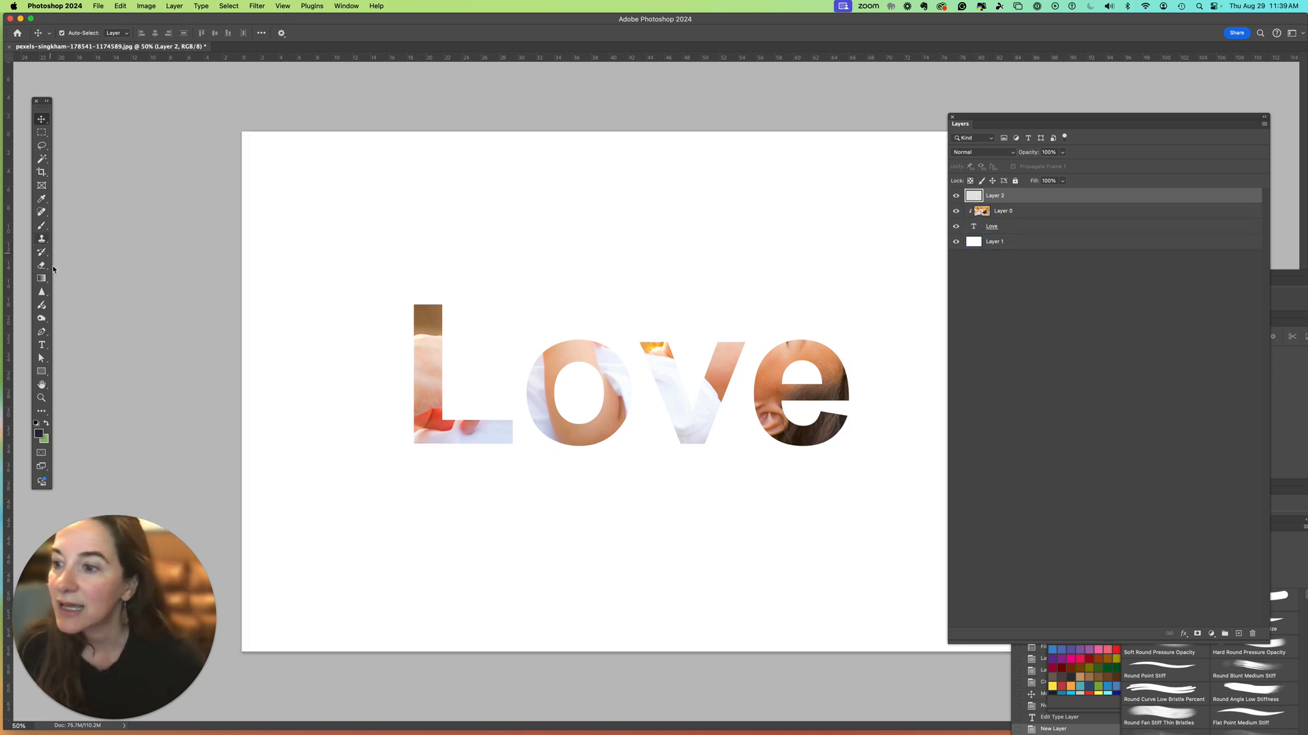
Step: Draw a circle about 2012 px in diameter over the Love text with the Ellipse tool and give it a dark fill
{"action": "left_click", "coordinate": [41, 291]}
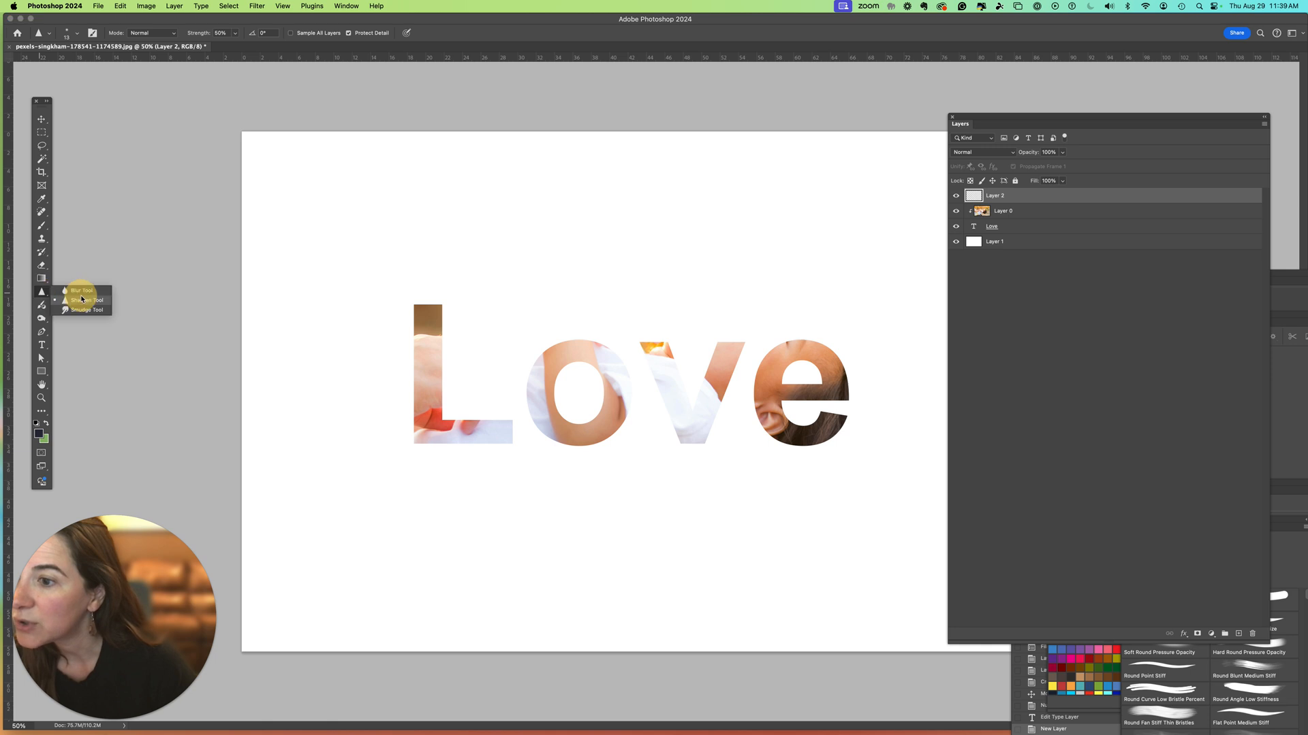
{"action": "left_click", "coordinate": [41, 371]}
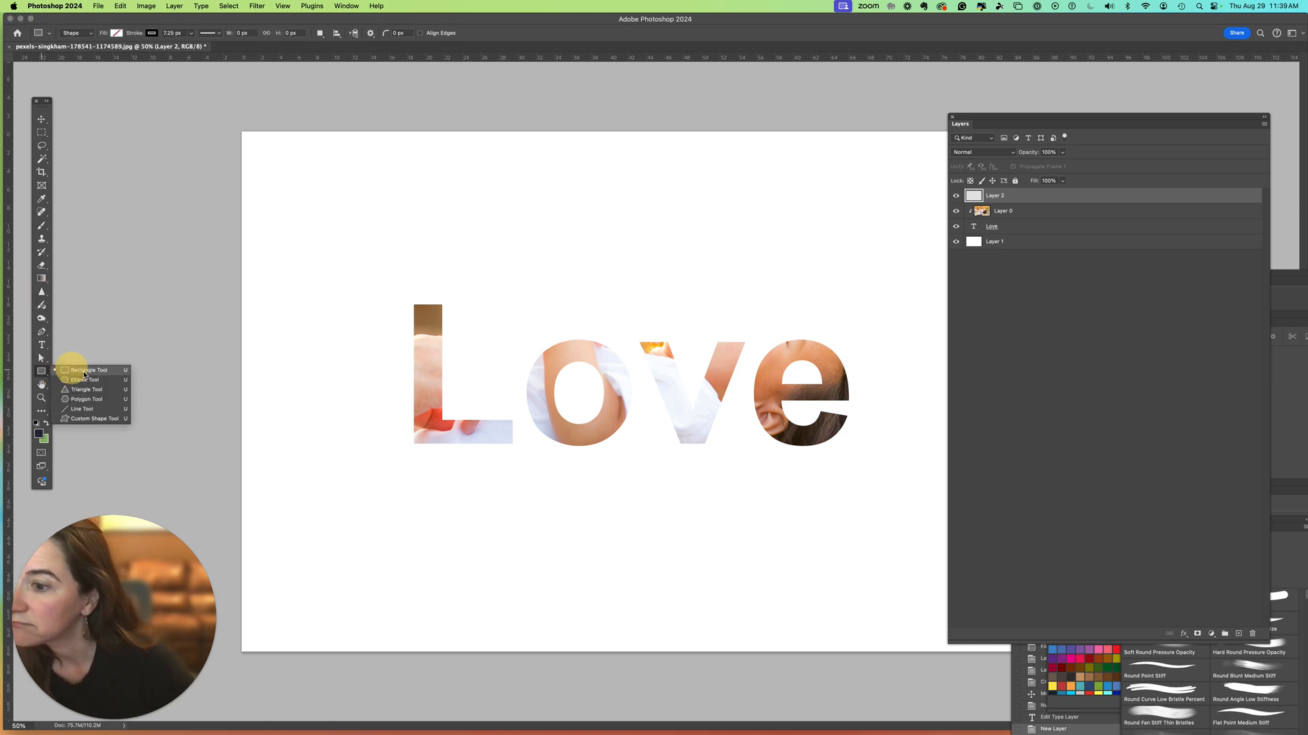
{"action": "left_click", "coordinate": [86, 380]}
{"action": "left_click_drag", "start_coordinate": [525, 225], "coordinate": [850, 467]}
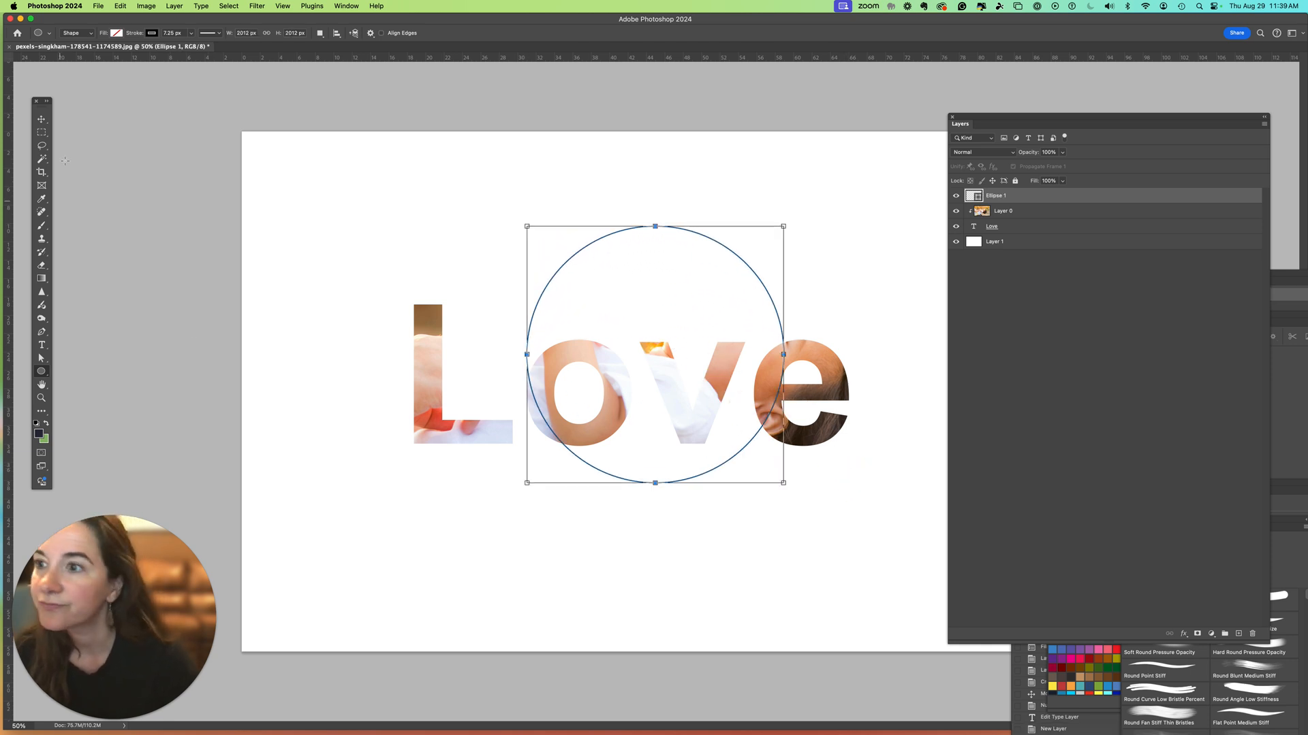
{"action": "left_click", "coordinate": [117, 32]}
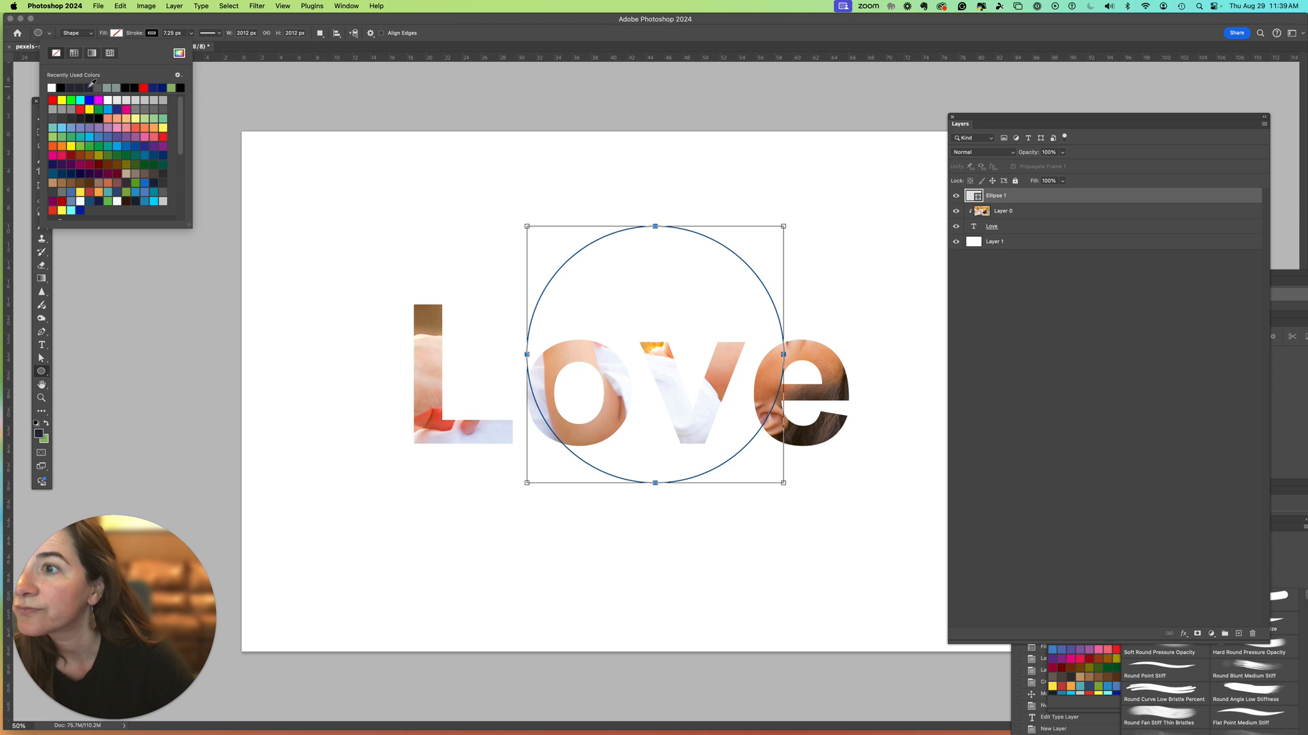
{"action": "left_click", "coordinate": [84, 88]}
Step: Move the circle layer between the photo and the Love text, and release the photo's clipping mask
{"action": "left_click_drag", "start_coordinate": [994, 199], "coordinate": [994, 222]}
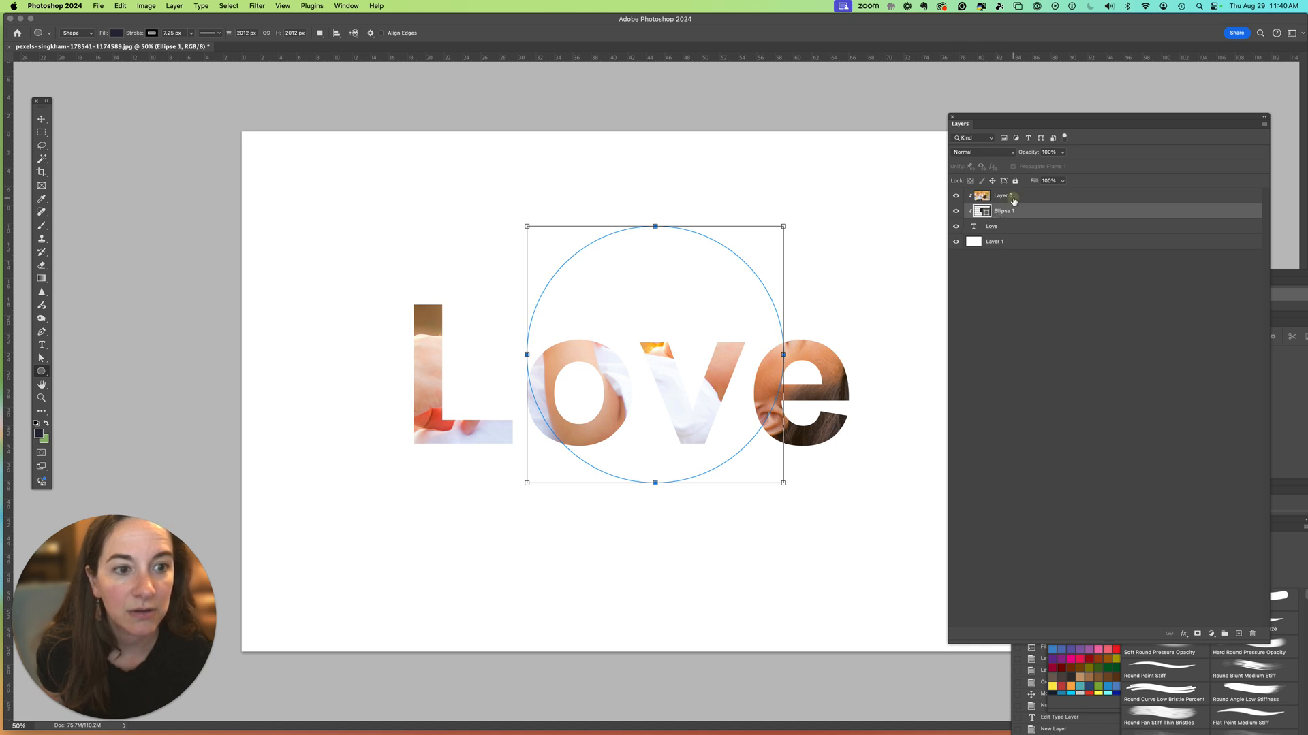
{"action": "left_click", "coordinate": [1013, 202]}
{"action": "right_click", "coordinate": [1029, 196]}
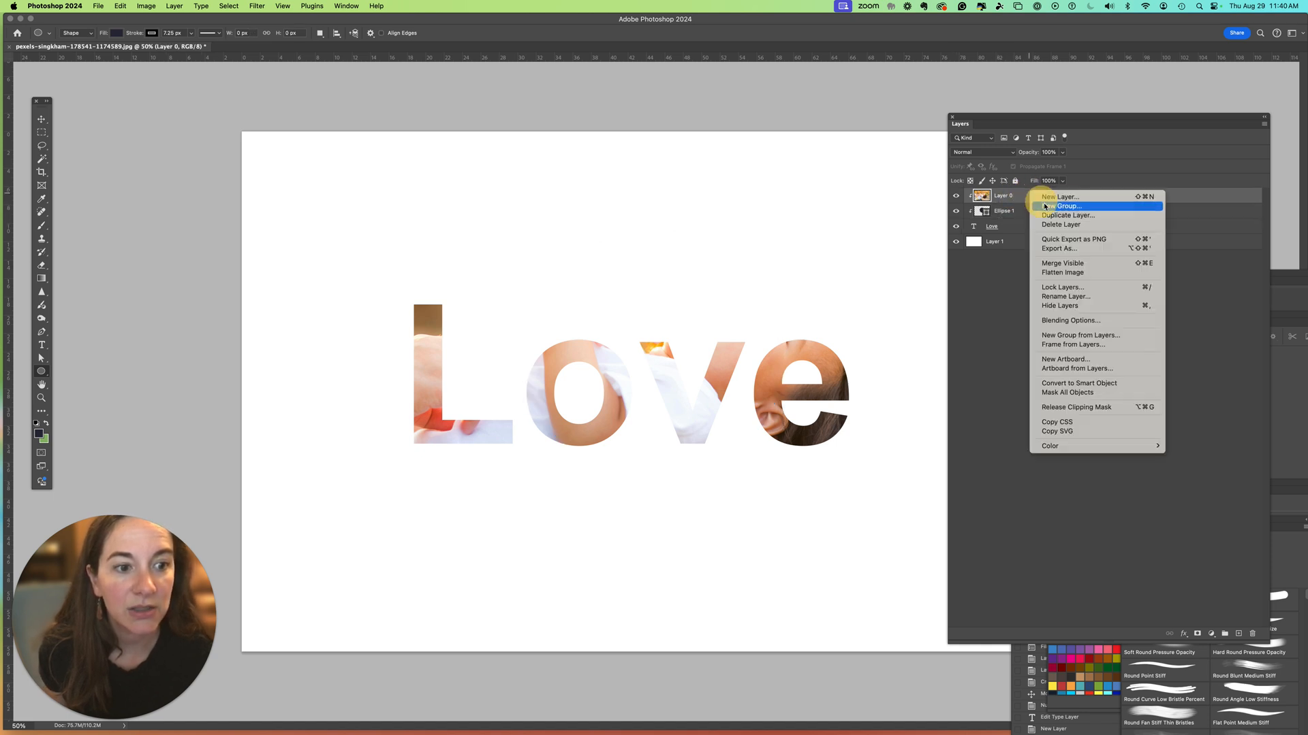
{"action": "left_click", "coordinate": [1074, 408]}
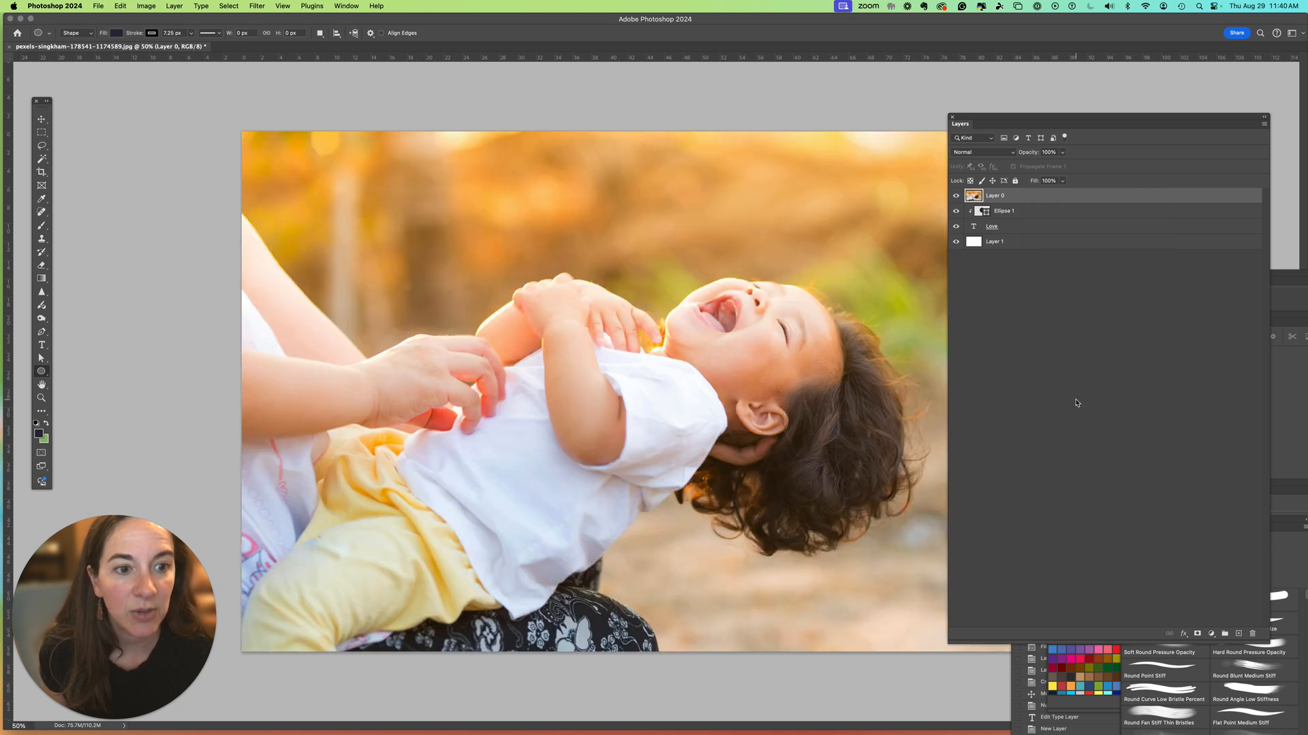
Step: Release the circle layer's clipping mask from the Love text layer
{"action": "left_click", "coordinate": [1015, 212]}
{"action": "right_click", "coordinate": [1049, 213]}
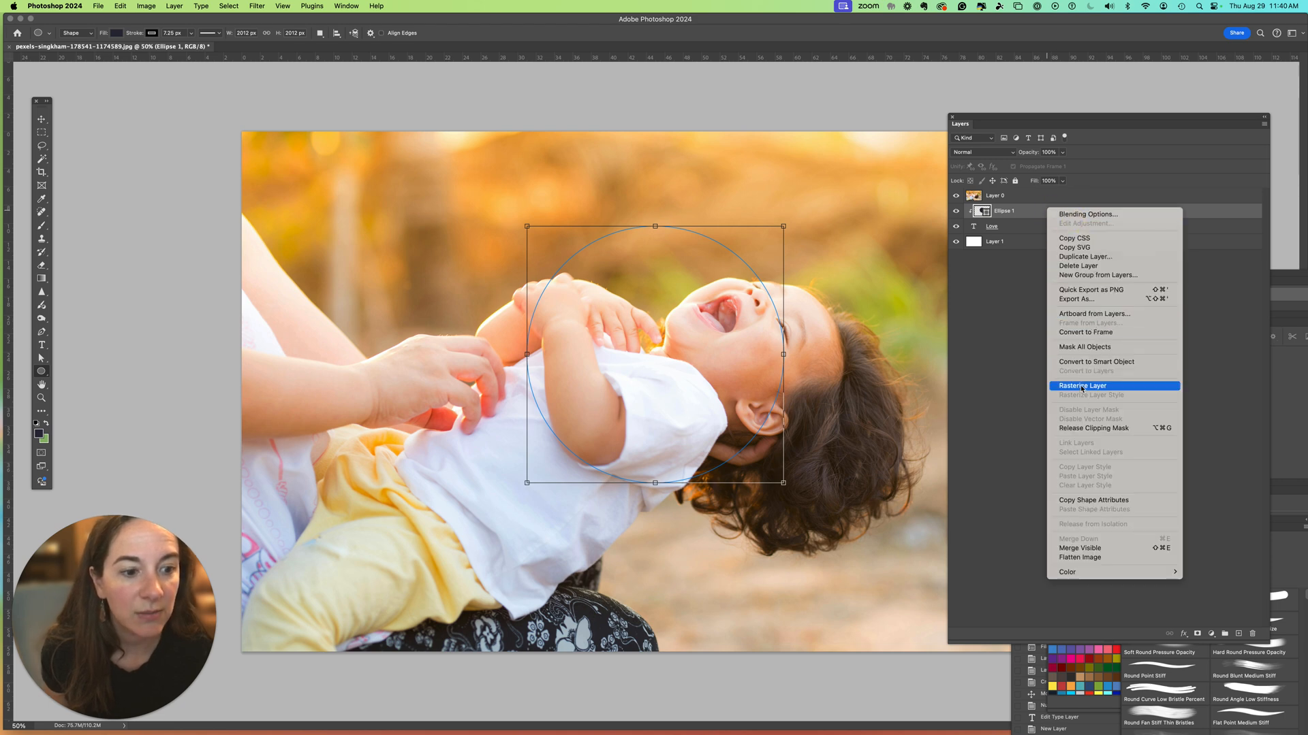
{"action": "left_click", "coordinate": [1071, 422]}
{"action": "mouse_move", "coordinate": [1003, 211]}
{"action": "left_mouse_down"}
{"action": "mouse_move", "coordinate": [995, 222]}
{"action": "mouse_move", "coordinate": [994, 208]}
{"action": "left_mouse_up"}
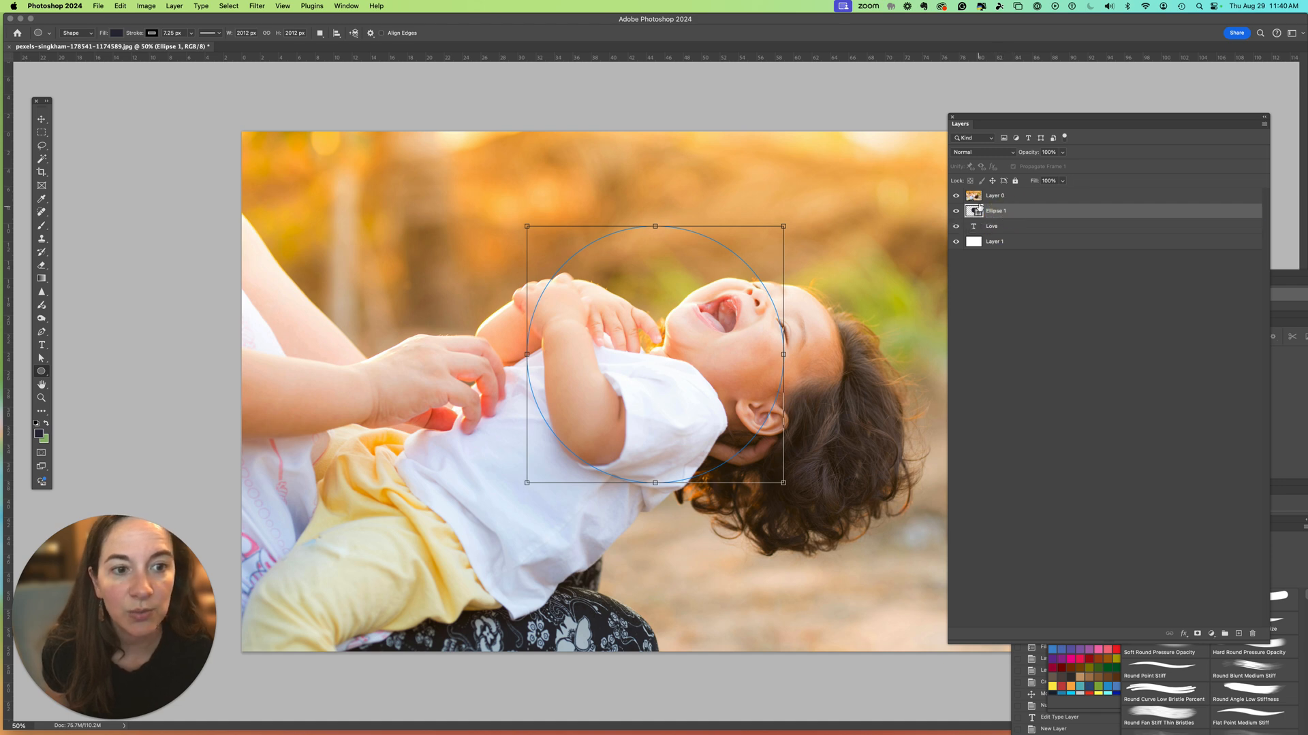
Step: Clip the child's photo layer to the circle shape with a clipping mask
{"action": "left_click", "coordinate": [1030, 195]}
{"action": "right_click", "coordinate": [1027, 193]}
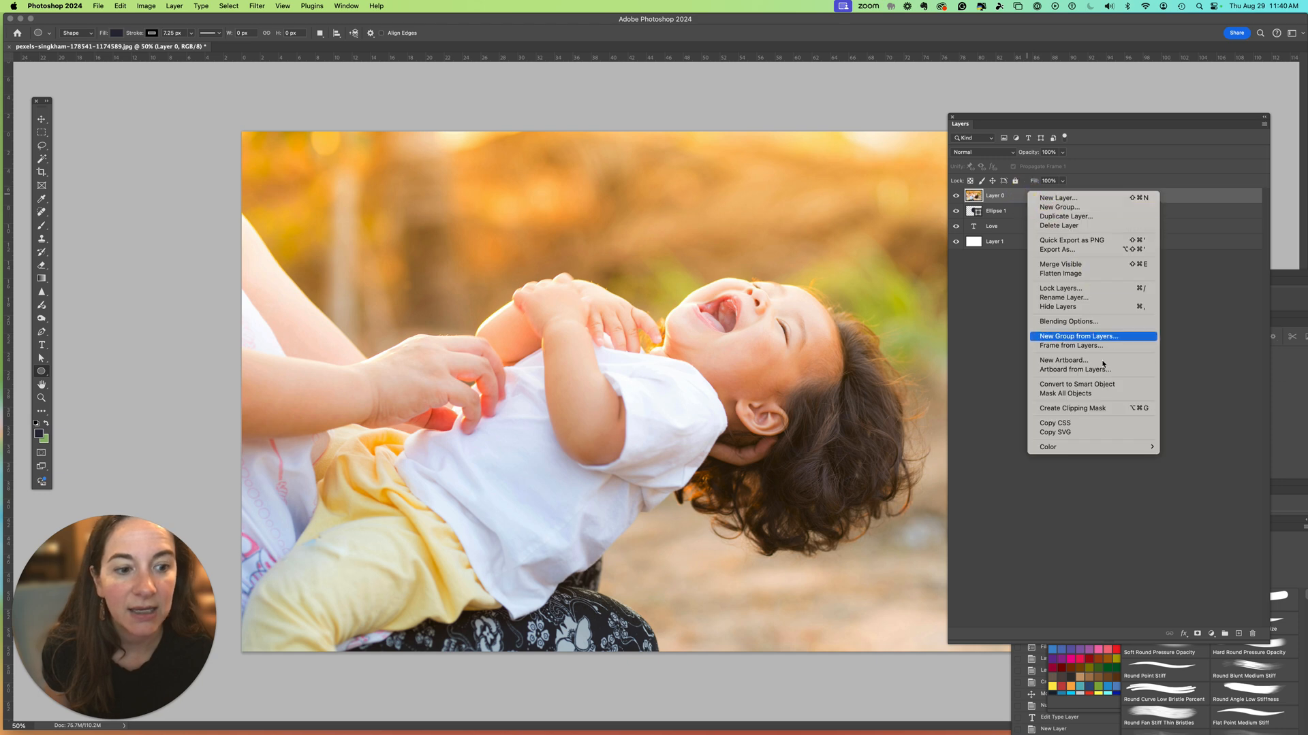
{"action": "left_click", "coordinate": [1083, 411]}
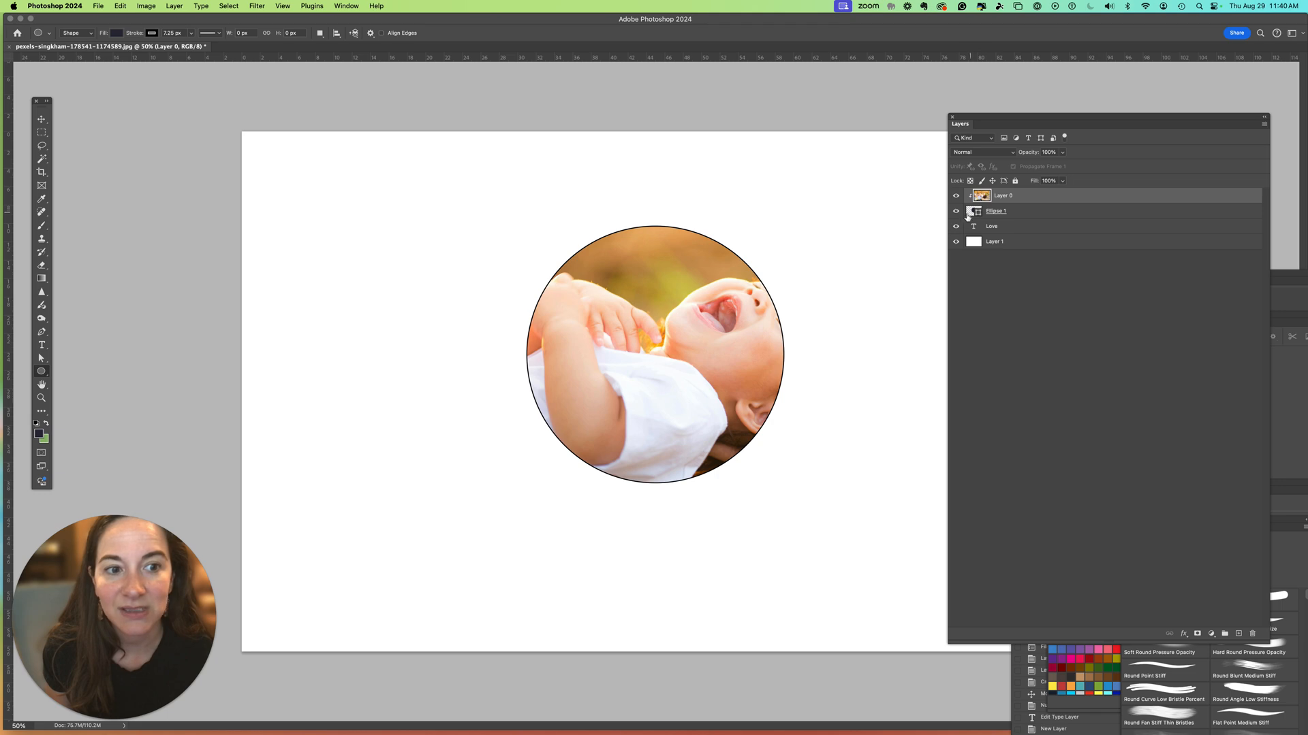
{"action": "left_click", "coordinate": [41, 118]}
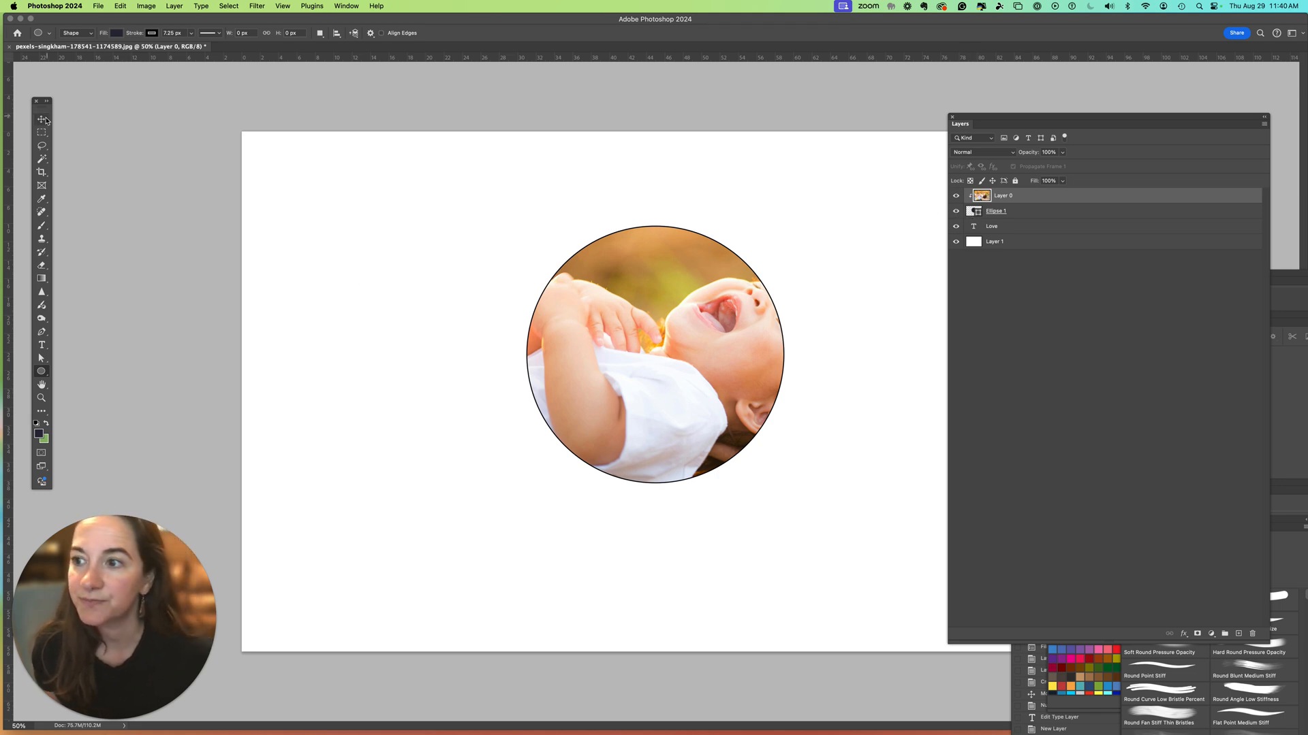
Step: Reposition the photo within the circle so the child's face fills it
{"action": "left_click_drag", "start_coordinate": [632, 299], "coordinate": [531, 287]}
{"action": "left_click", "coordinate": [981, 210]}
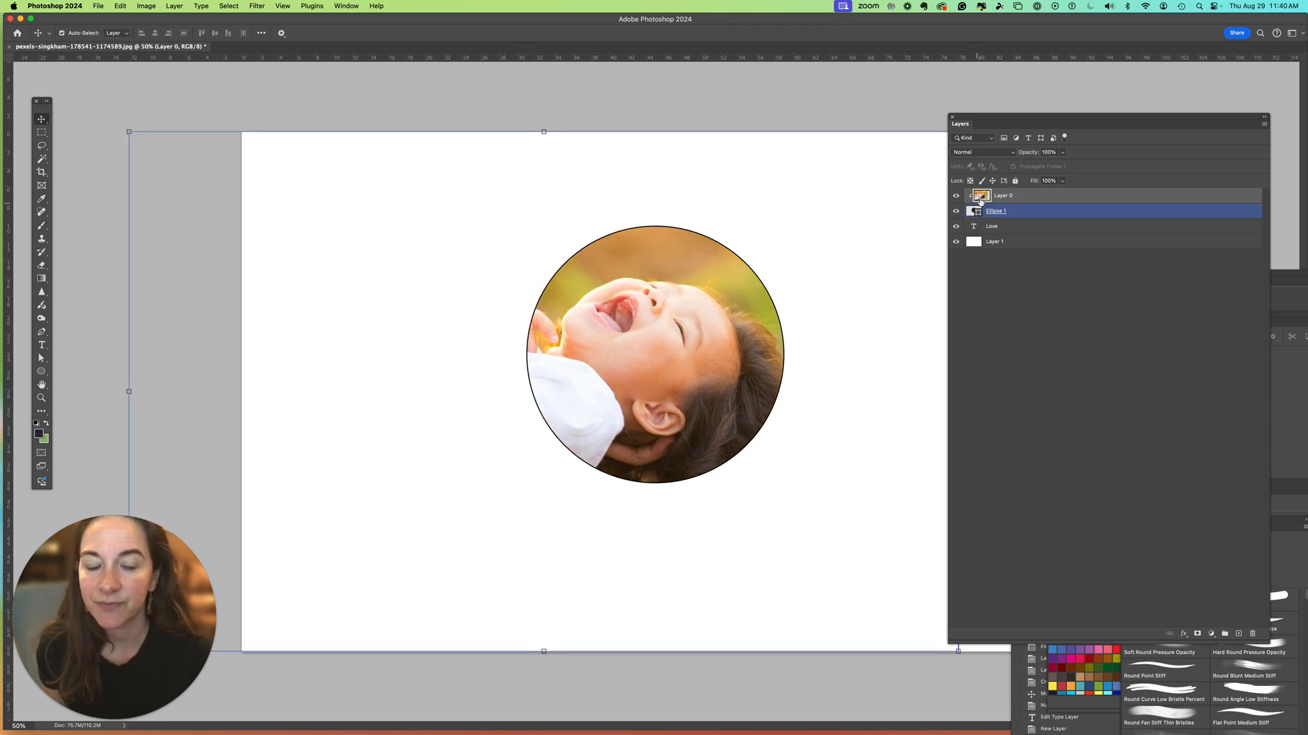
{"action": "left_click", "coordinate": [782, 264]}
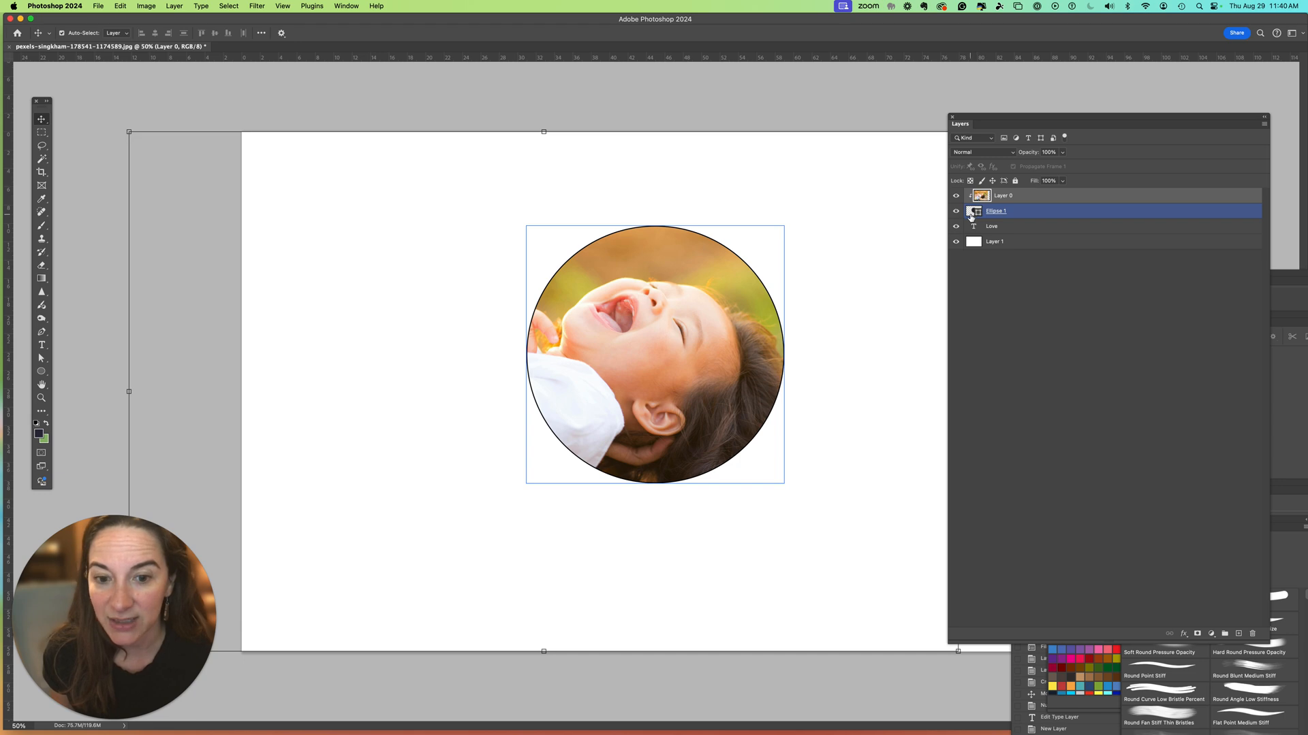
Step: Release the photo layer's clipping mask from the circle, and hide the circle and photo layers
{"action": "right_click", "coordinate": [1030, 198]}
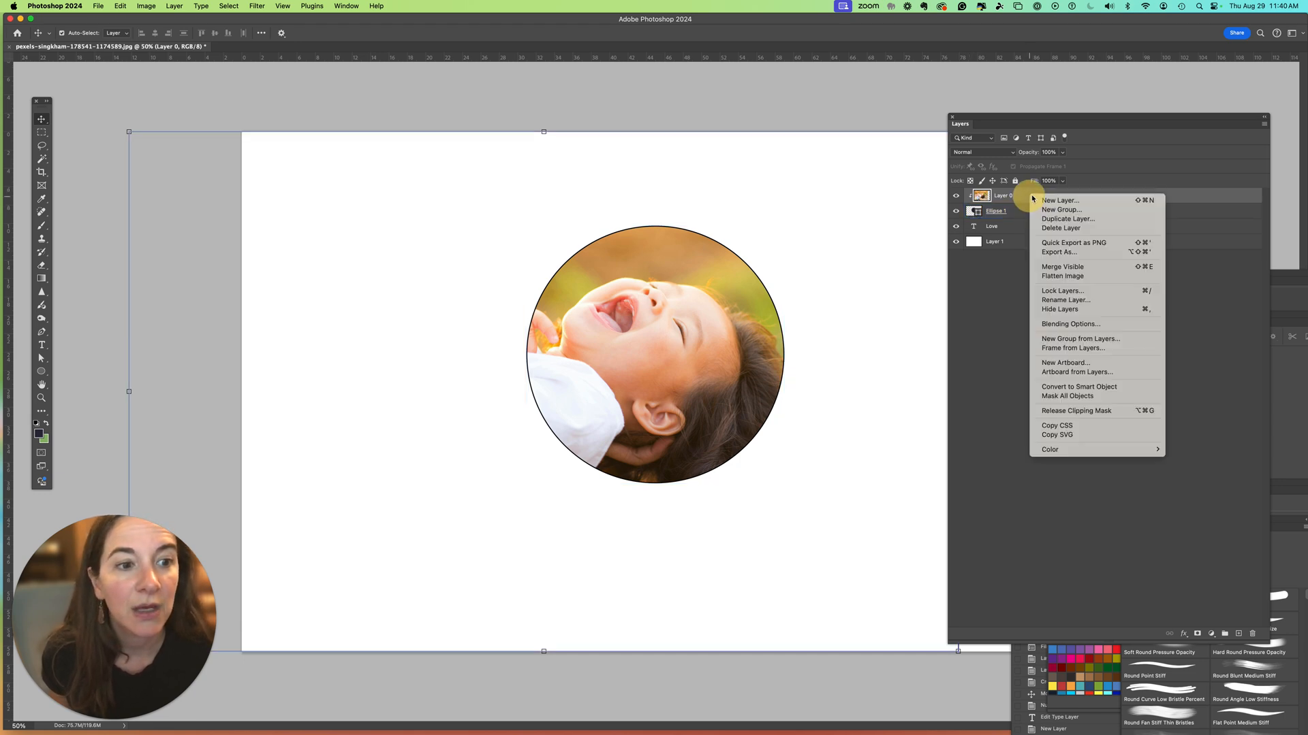
{"action": "left_click", "coordinate": [983, 198]}
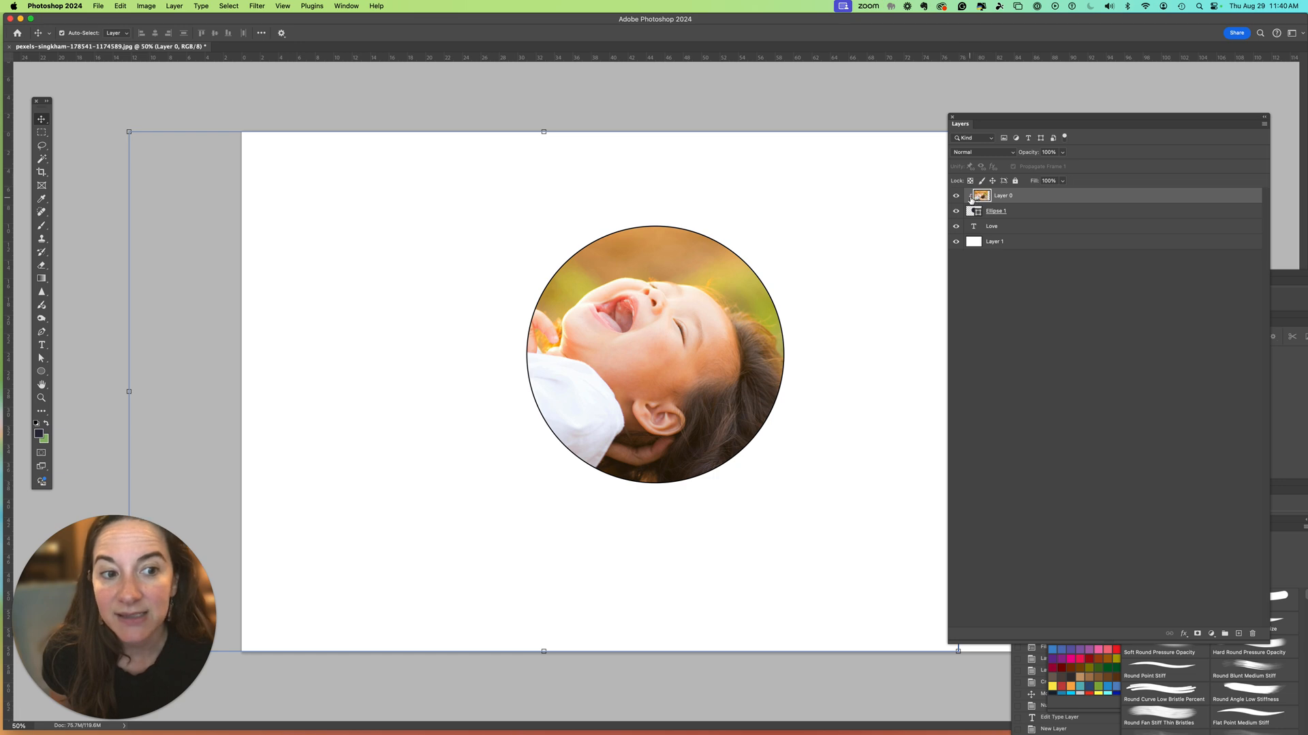
{"action": "right_click", "coordinate": [1024, 199]}
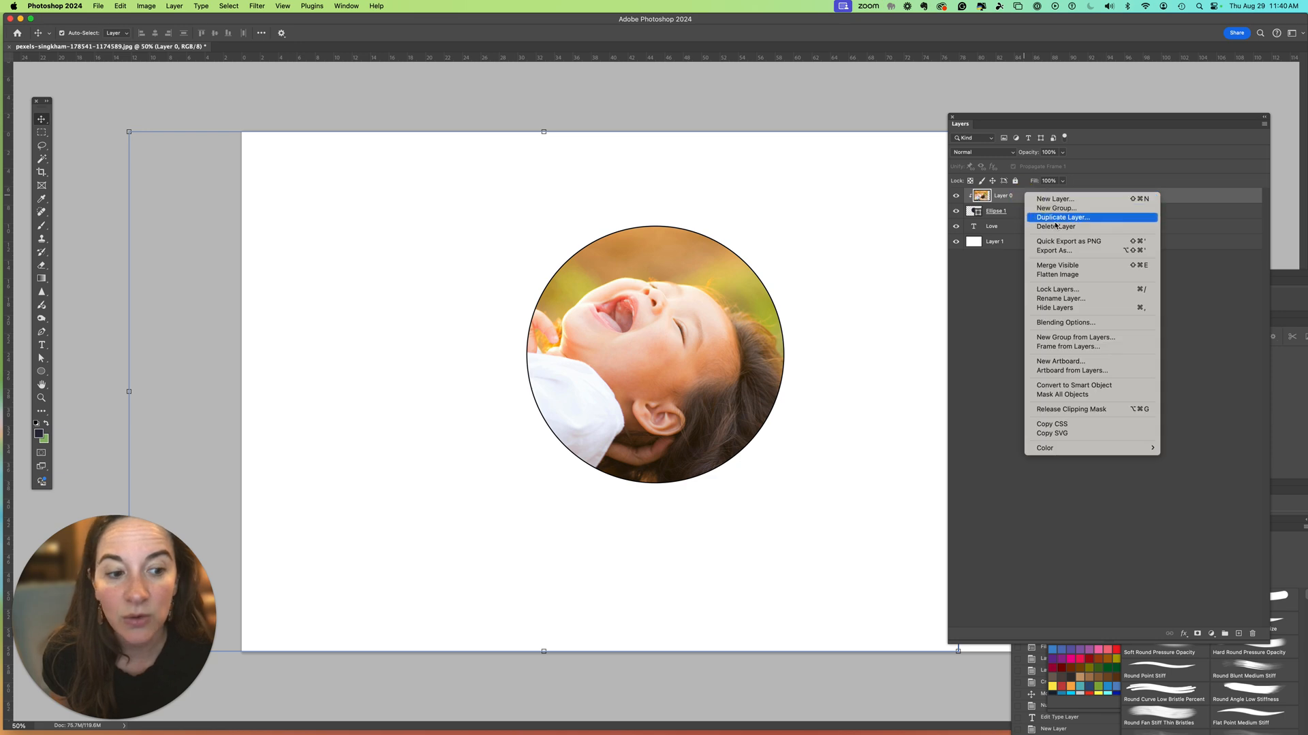
{"action": "left_click", "coordinate": [1067, 409]}
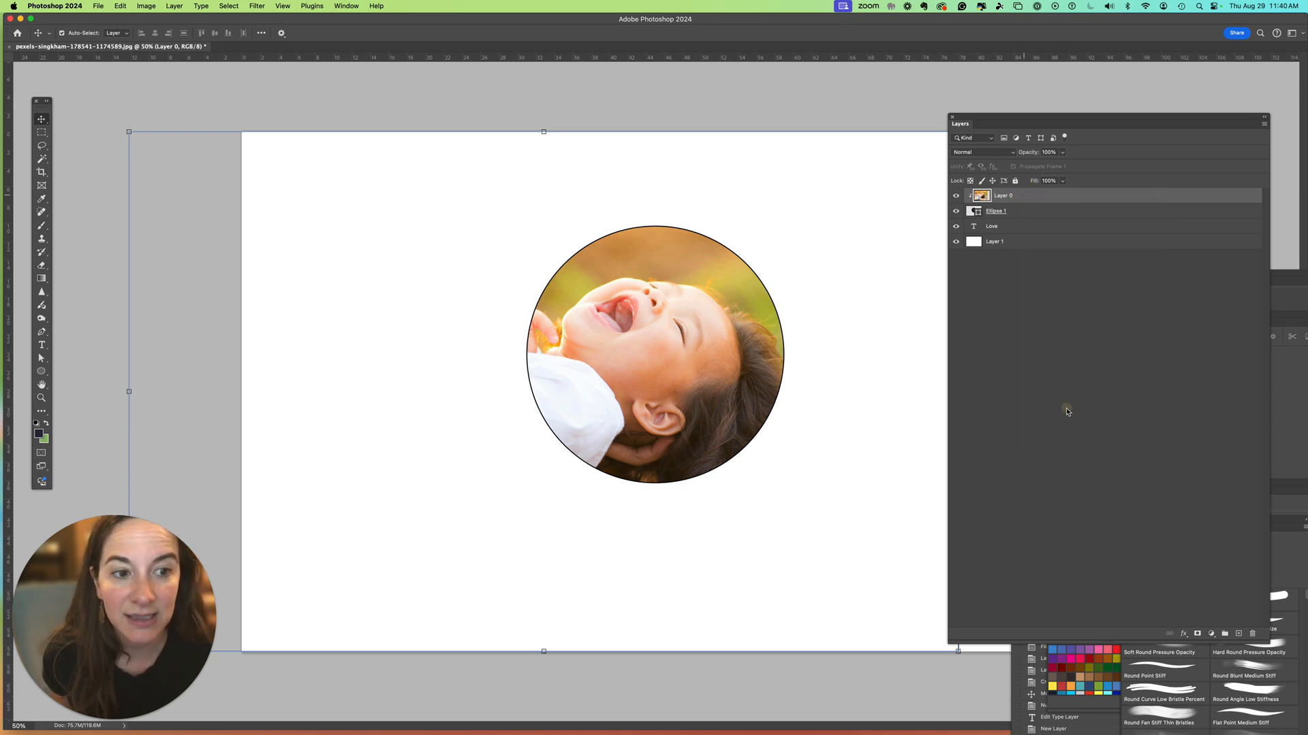
{"action": "left_click", "coordinate": [970, 212]}
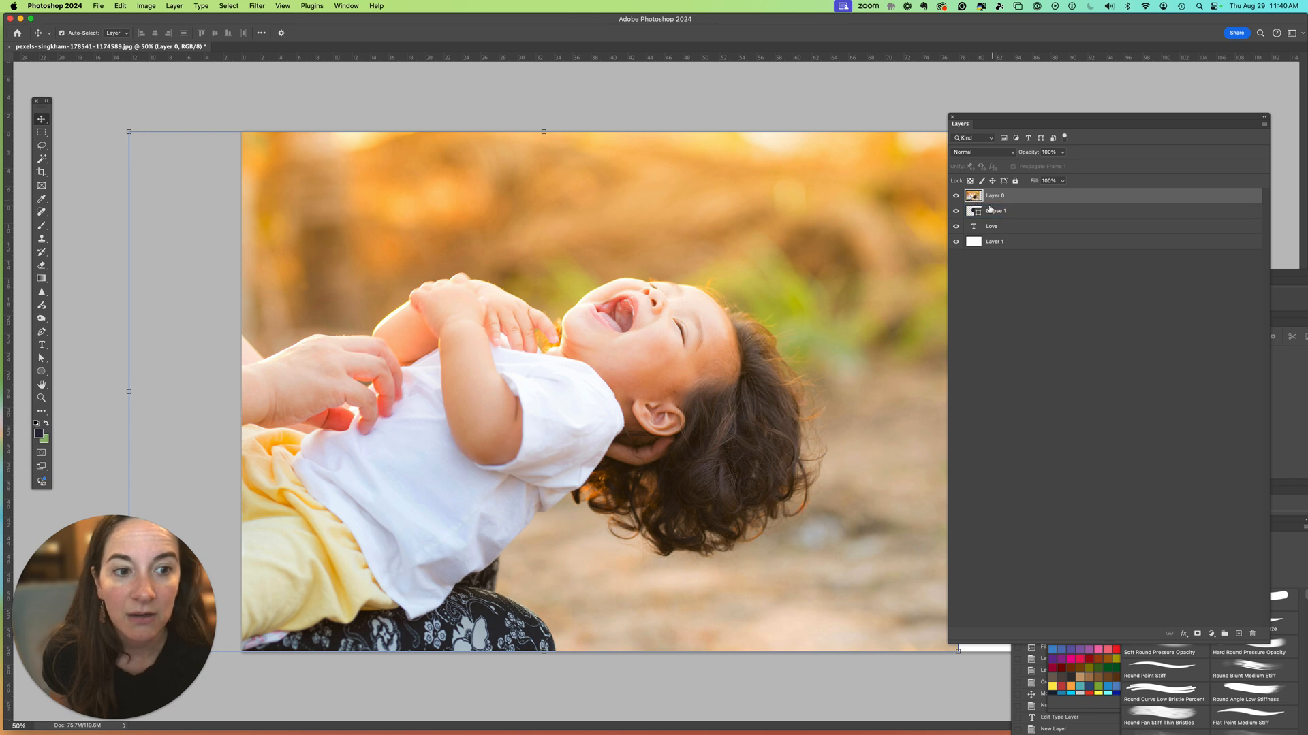
{"action": "left_click_drag", "start_coordinate": [956, 211], "coordinate": [956, 225]}
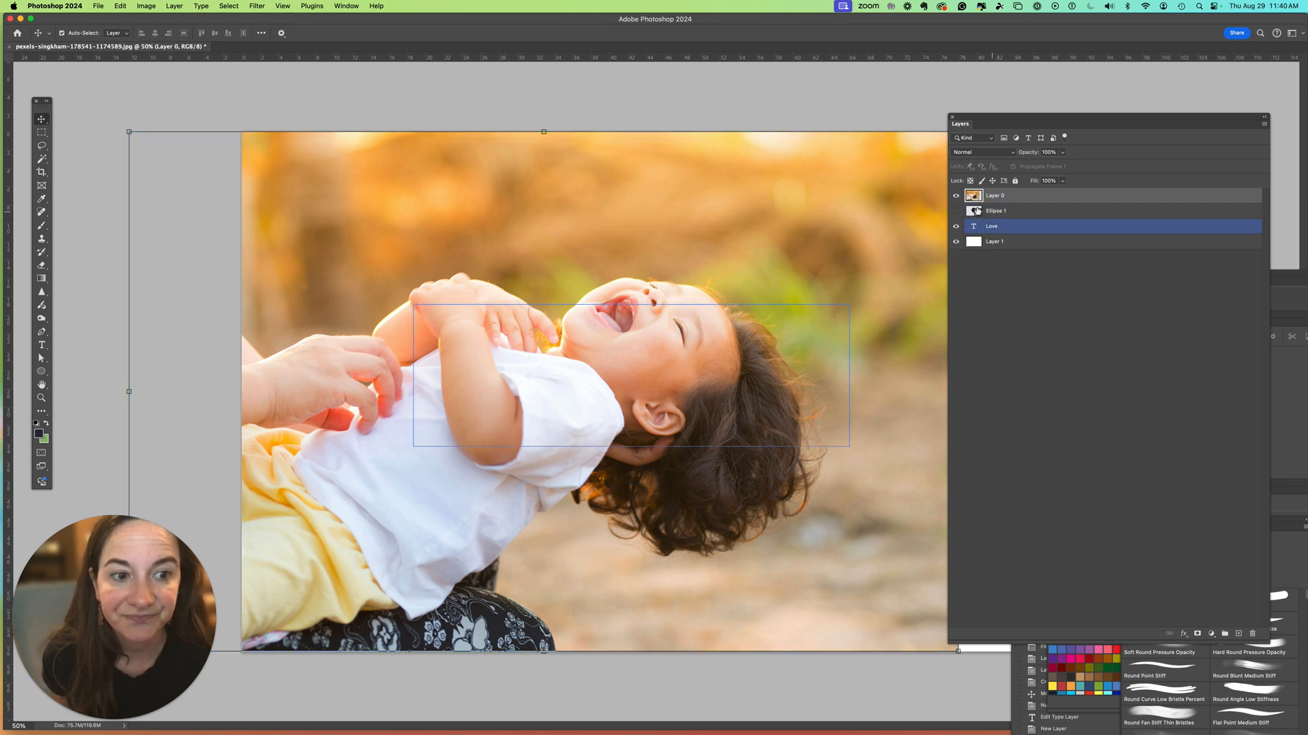
{"action": "left_click", "coordinate": [956, 195]}
Step: Change the Love text color to red #d44747
{"action": "left_click", "coordinate": [964, 229]}
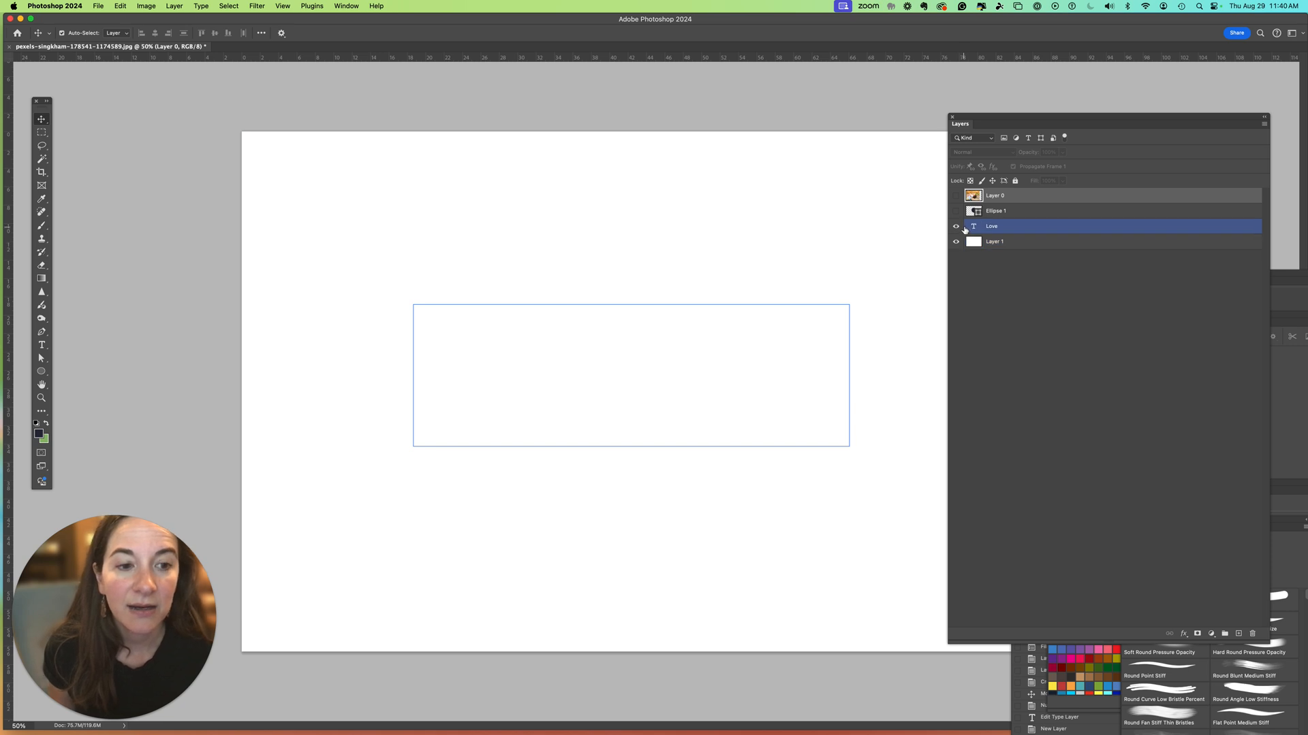
{"action": "left_click", "coordinate": [42, 345]}
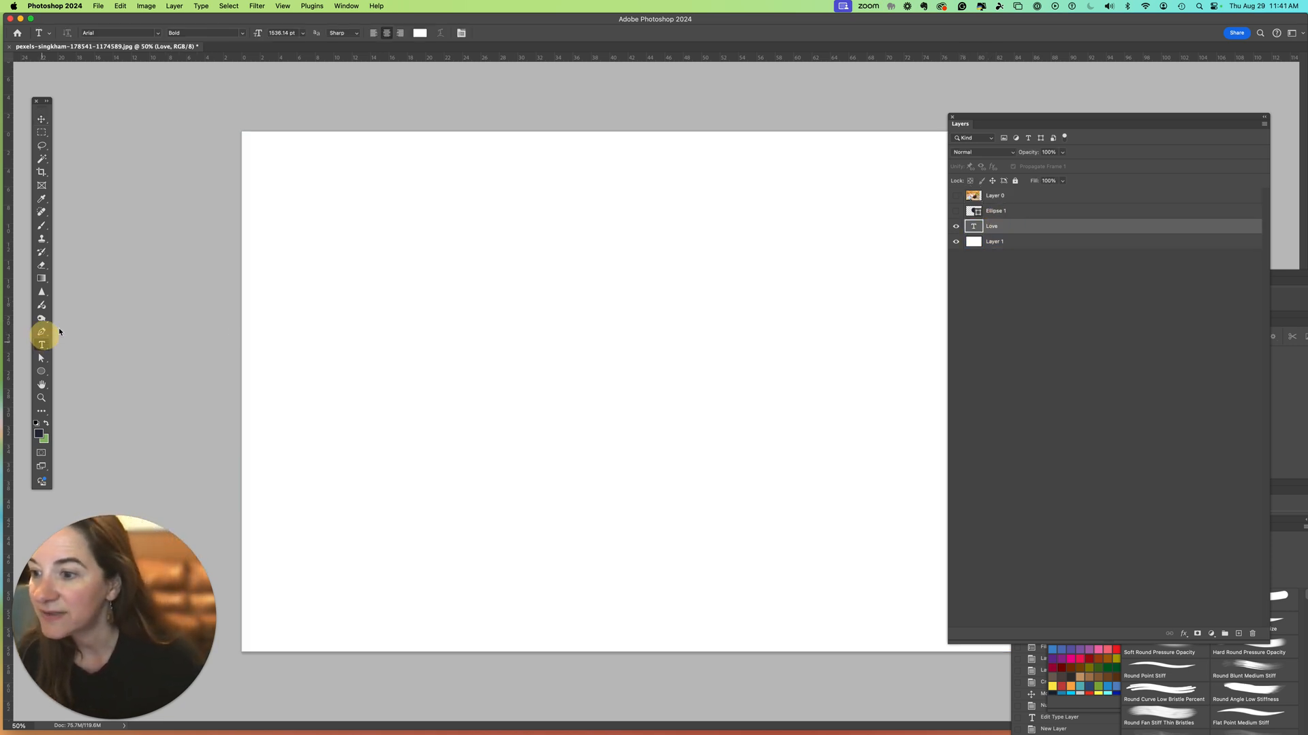
{"action": "double_click", "coordinate": [554, 363]}
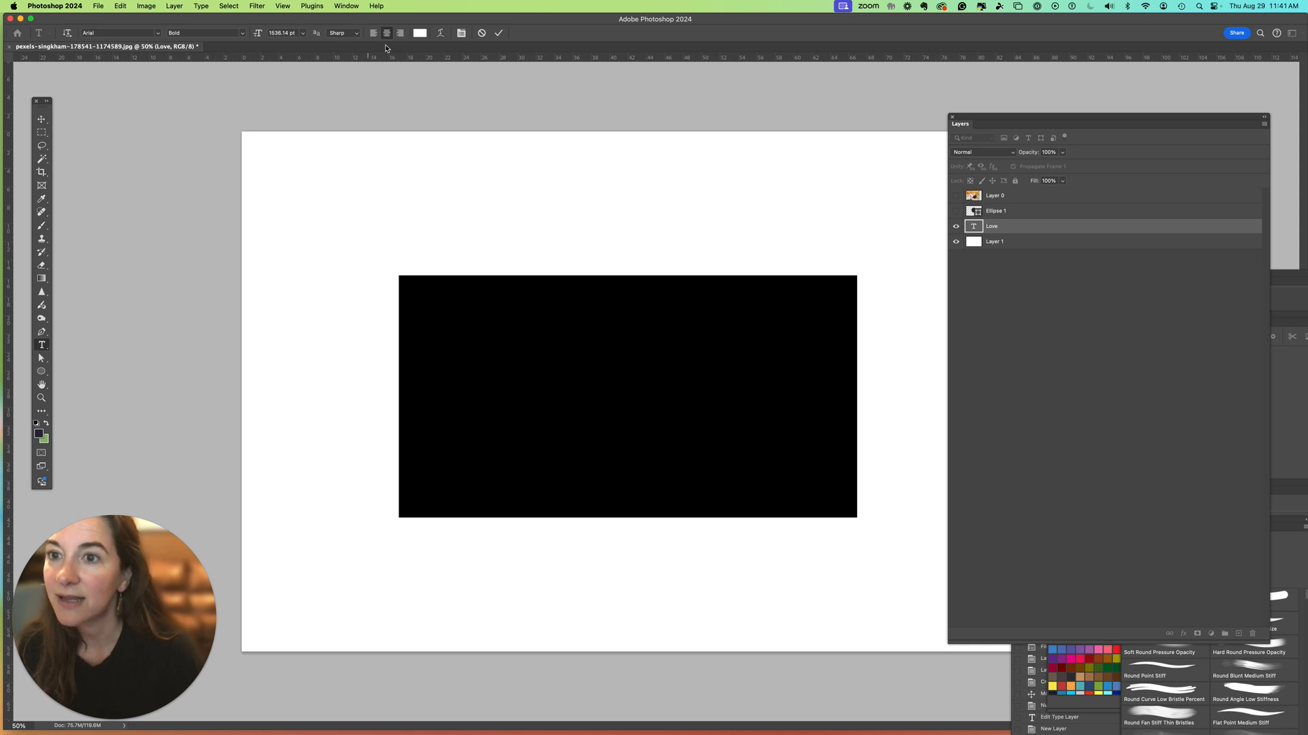
{"action": "left_click", "coordinate": [419, 32]}
{"action": "left_click", "coordinate": [978, 198]}
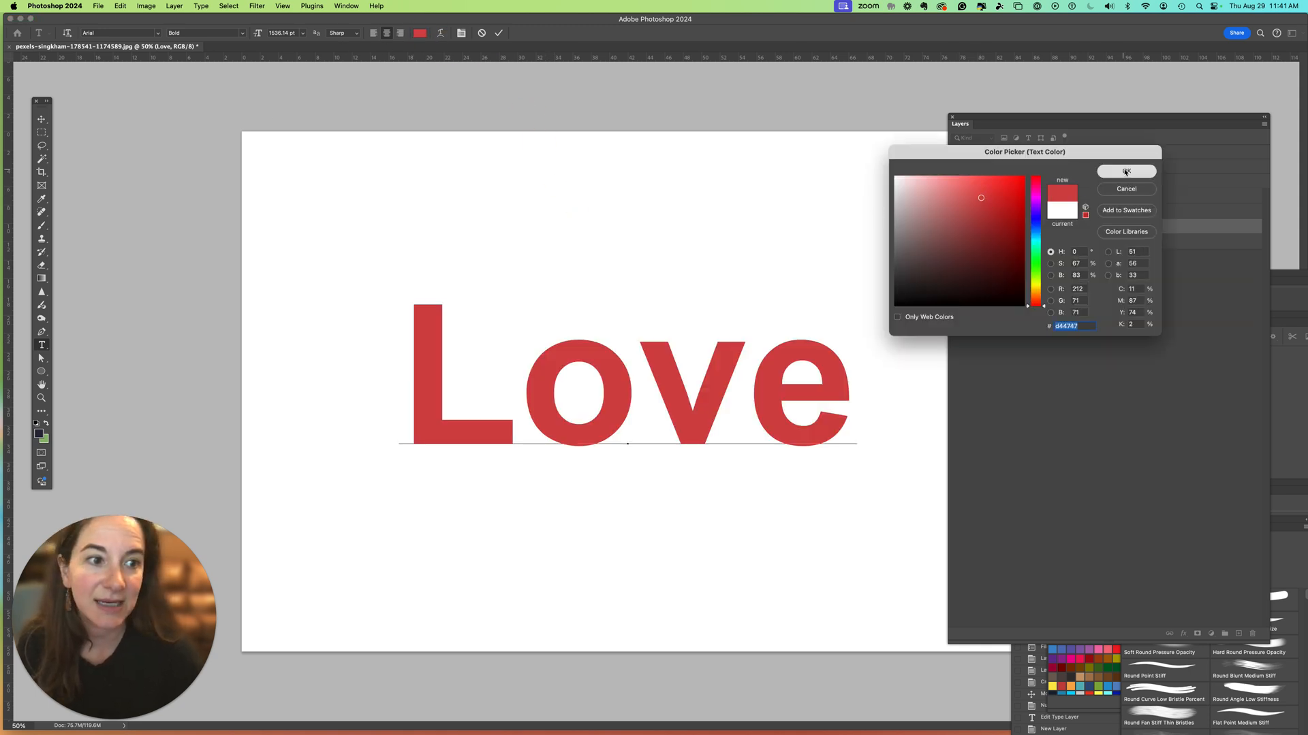
{"action": "left_click", "coordinate": [1126, 171]}
{"action": "left_click", "coordinate": [41, 119]}
{"action": "left_click", "coordinate": [350, 132]}
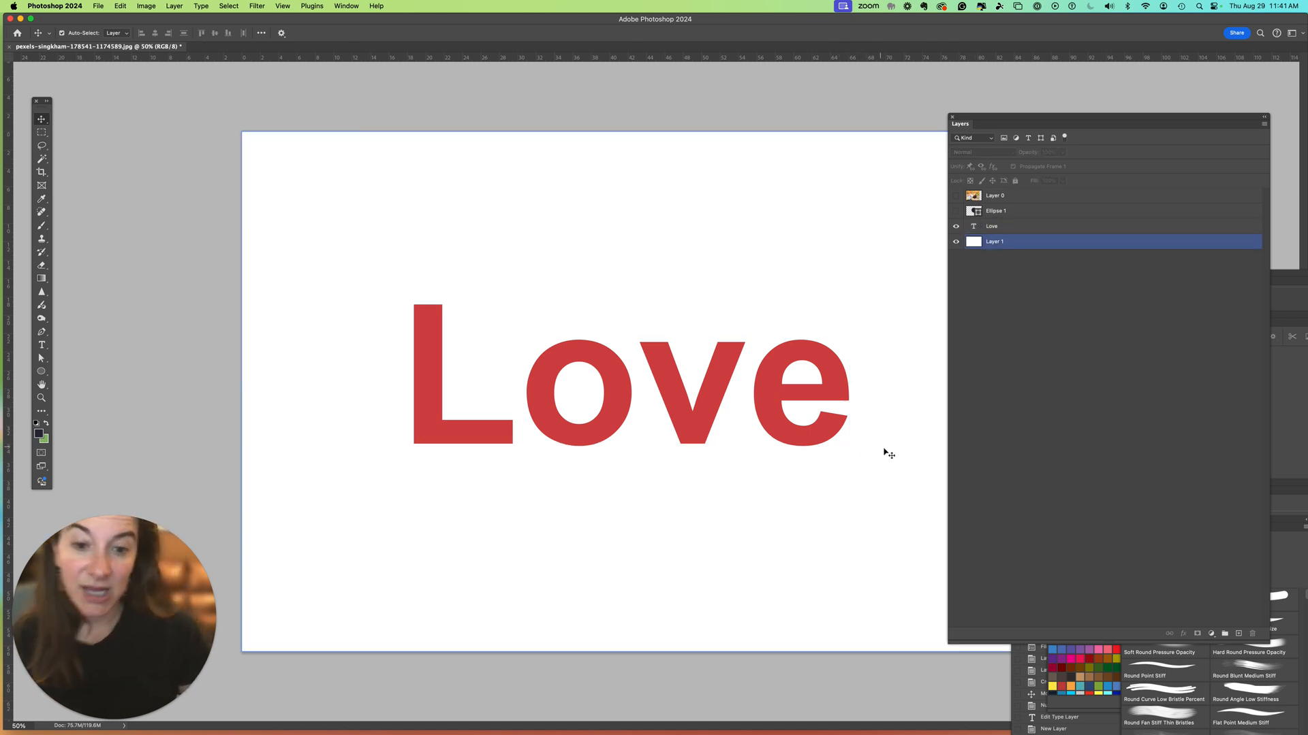
Step: Load the outline of the Love text as a selection and hide the Love layer
{"action": "left_click", "coordinate": [972, 230]}
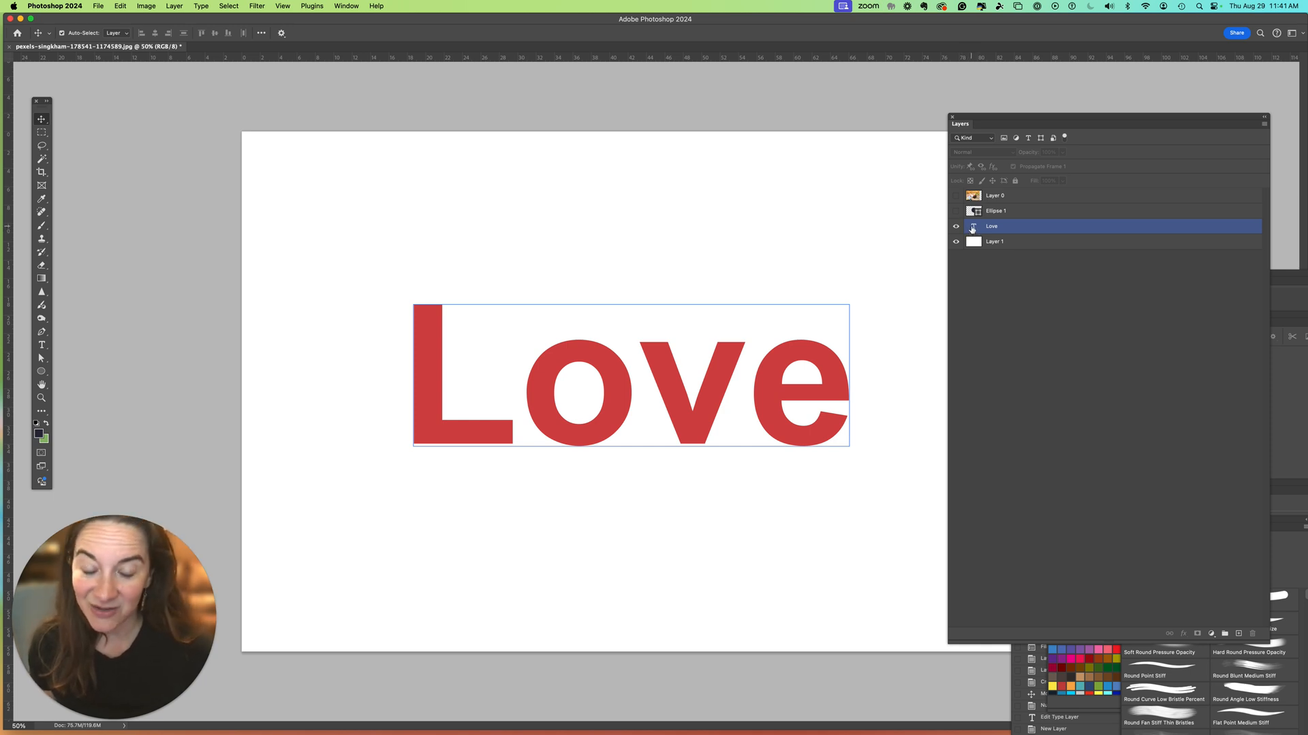
{"action": "left_click", "coordinate": [974, 229], "text": "super"}
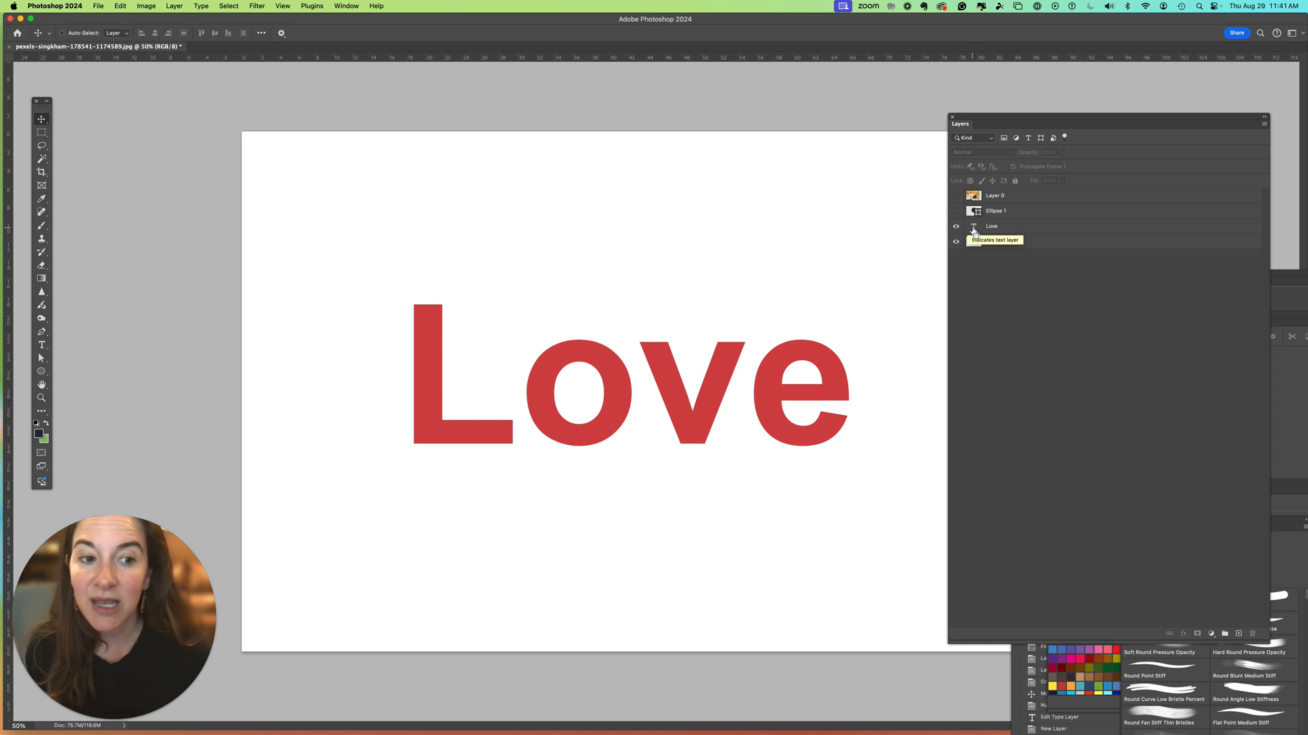
{"action": "left_click", "coordinate": [974, 231], "text": "super"}
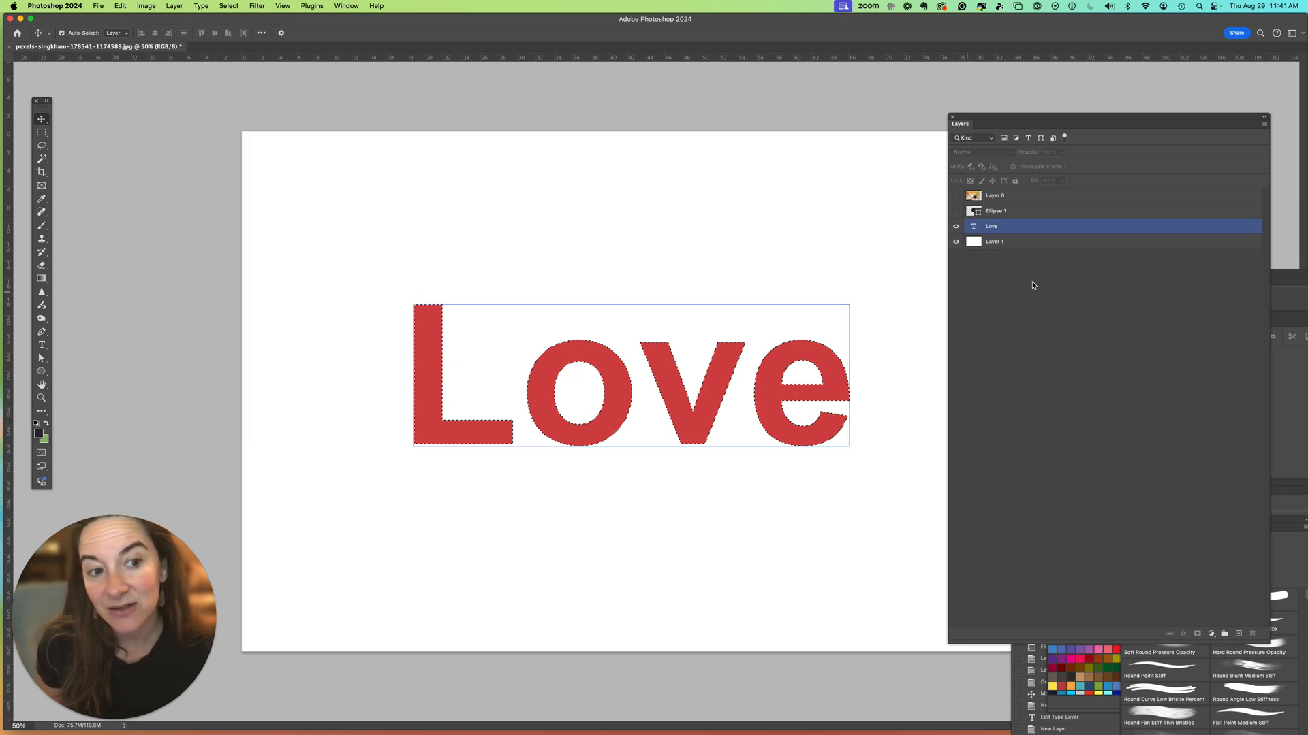
{"action": "left_click", "coordinate": [955, 230]}
{"action": "left_click", "coordinate": [464, 365]}
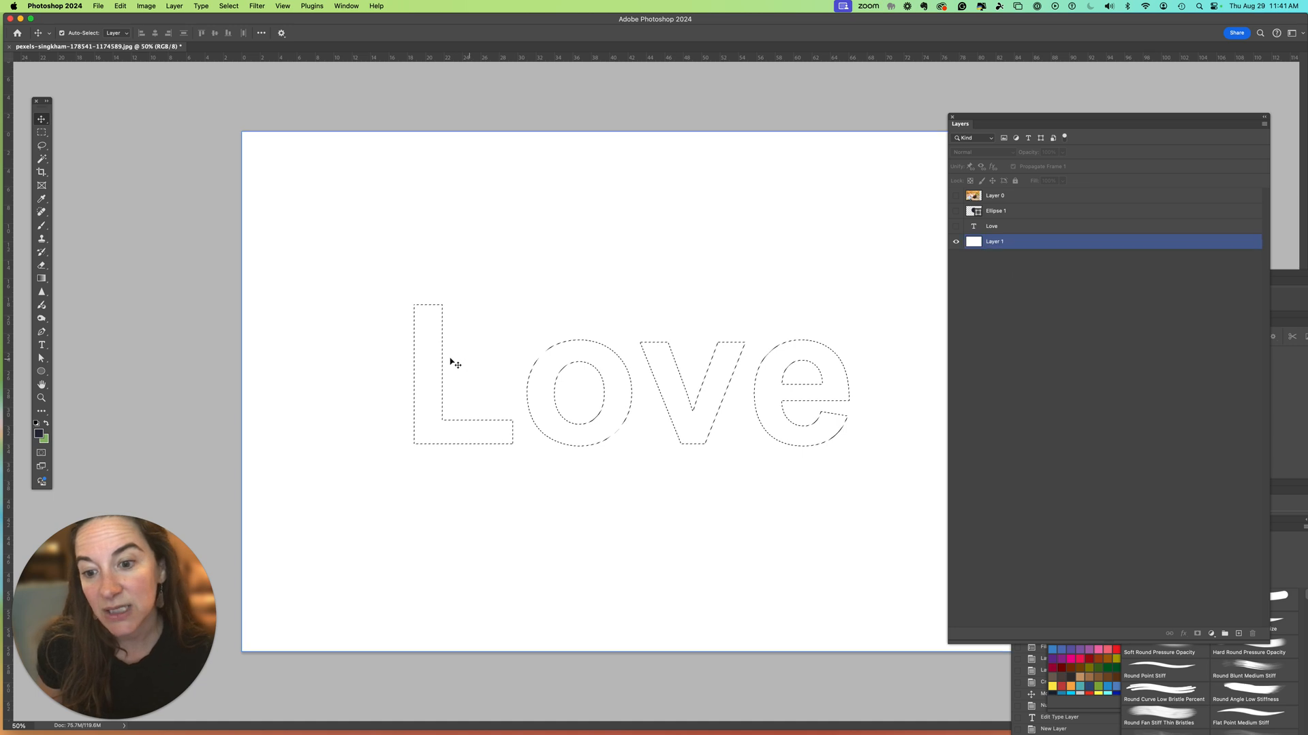
Step: Show the photo layer and add a layer mask to it from the Love-shaped selection
{"action": "left_click", "coordinate": [956, 195]}
{"action": "left_click", "coordinate": [983, 196]}
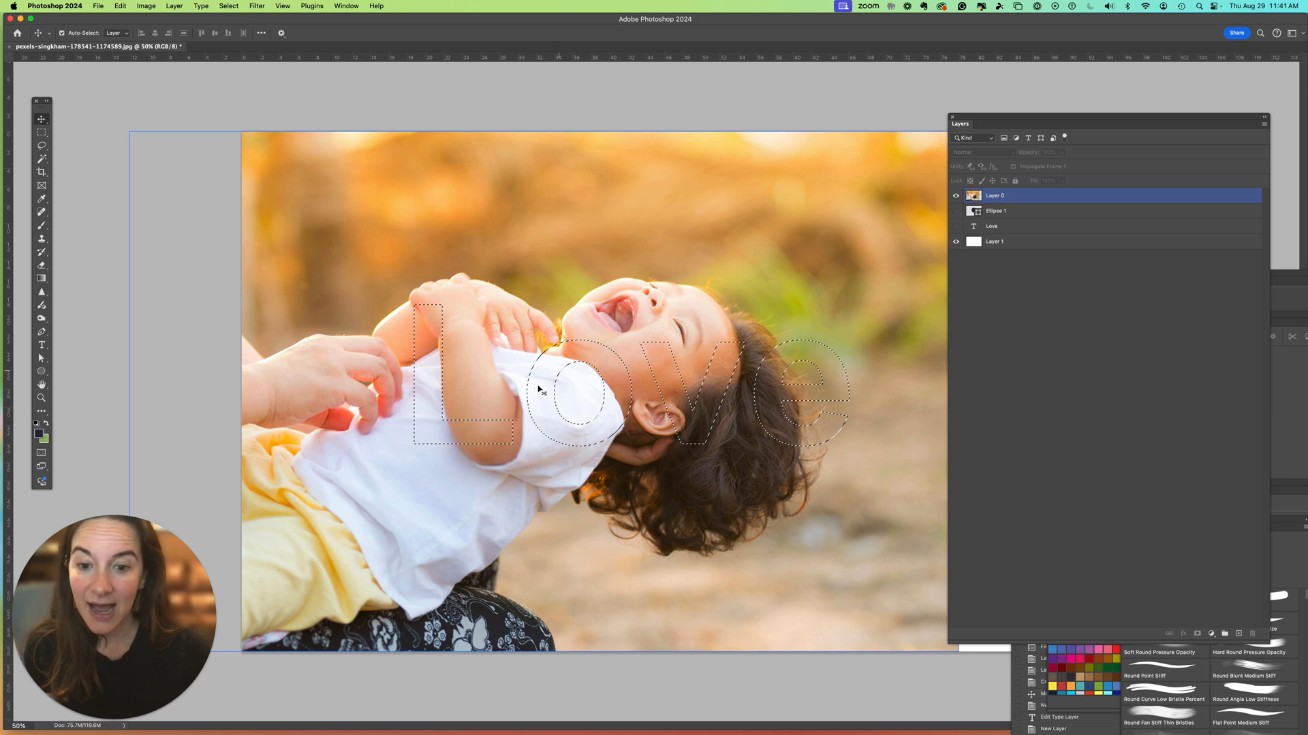
{"action": "left_click", "coordinate": [1212, 626]}
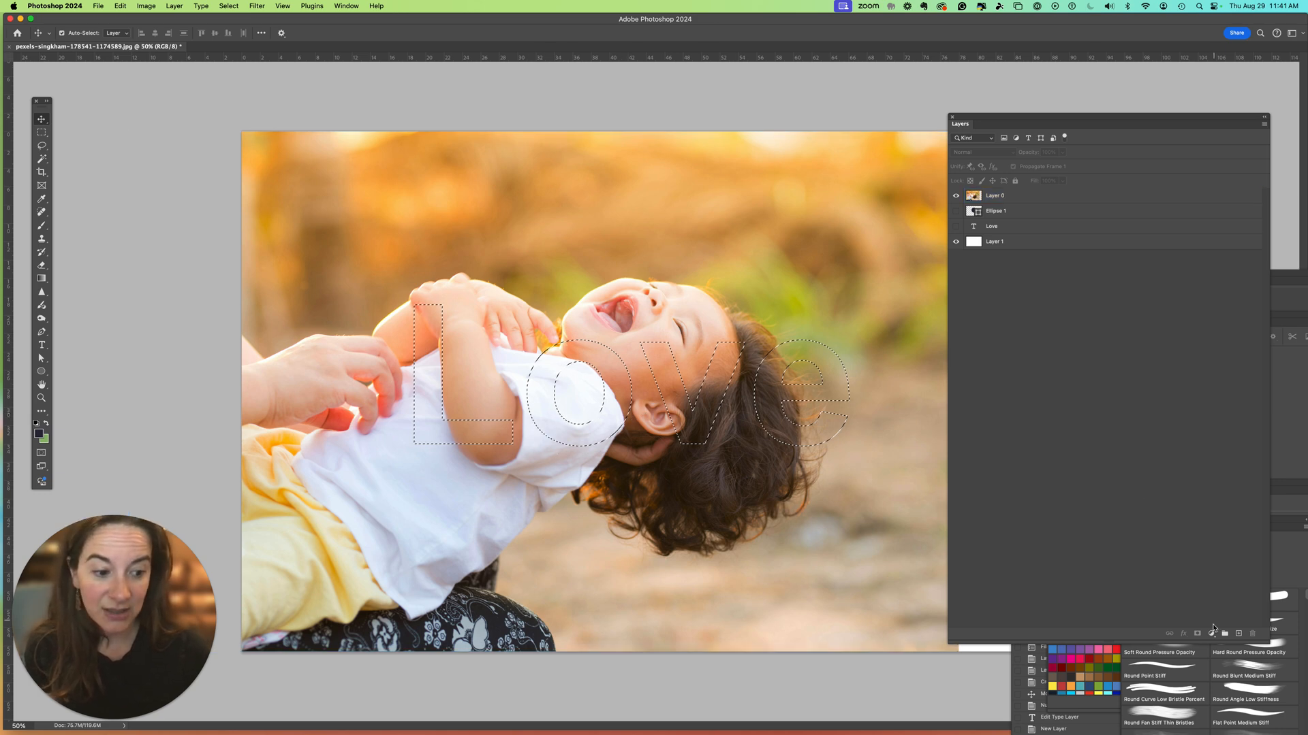
{"action": "left_click", "coordinate": [1054, 197]}
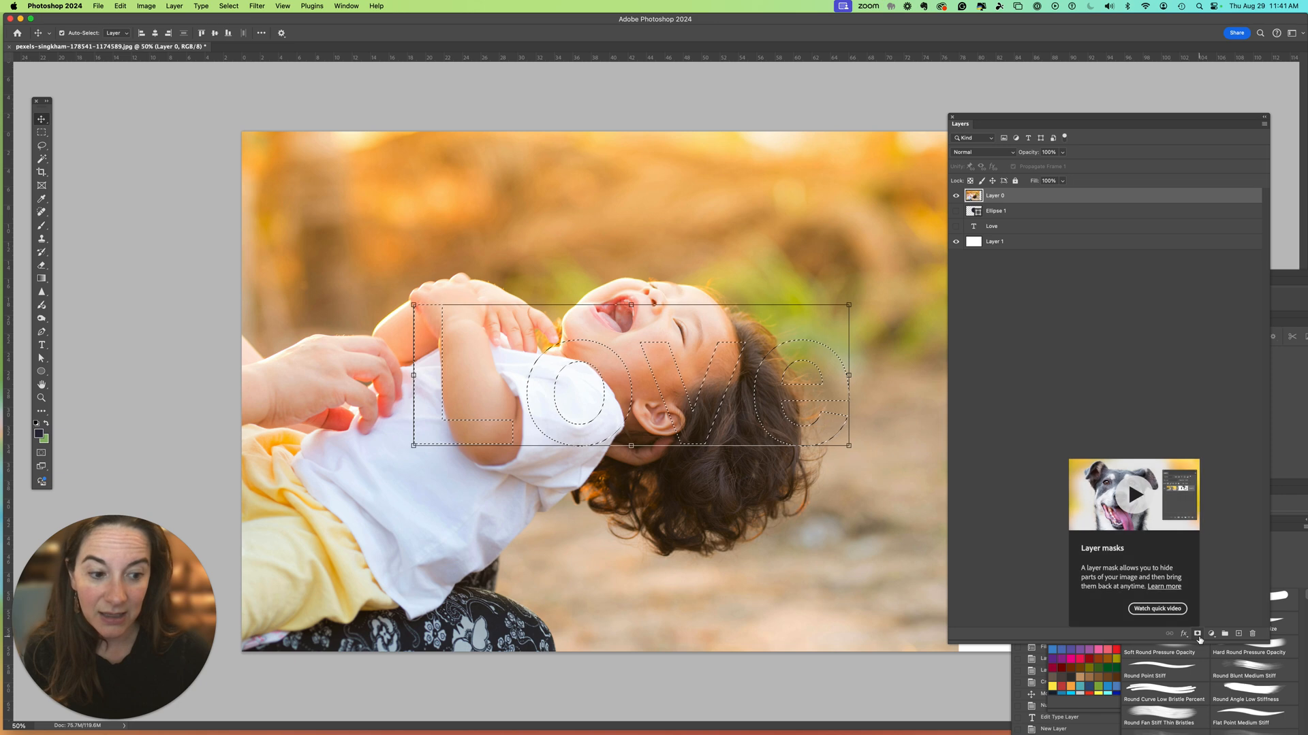
{"action": "left_click", "coordinate": [1198, 636]}
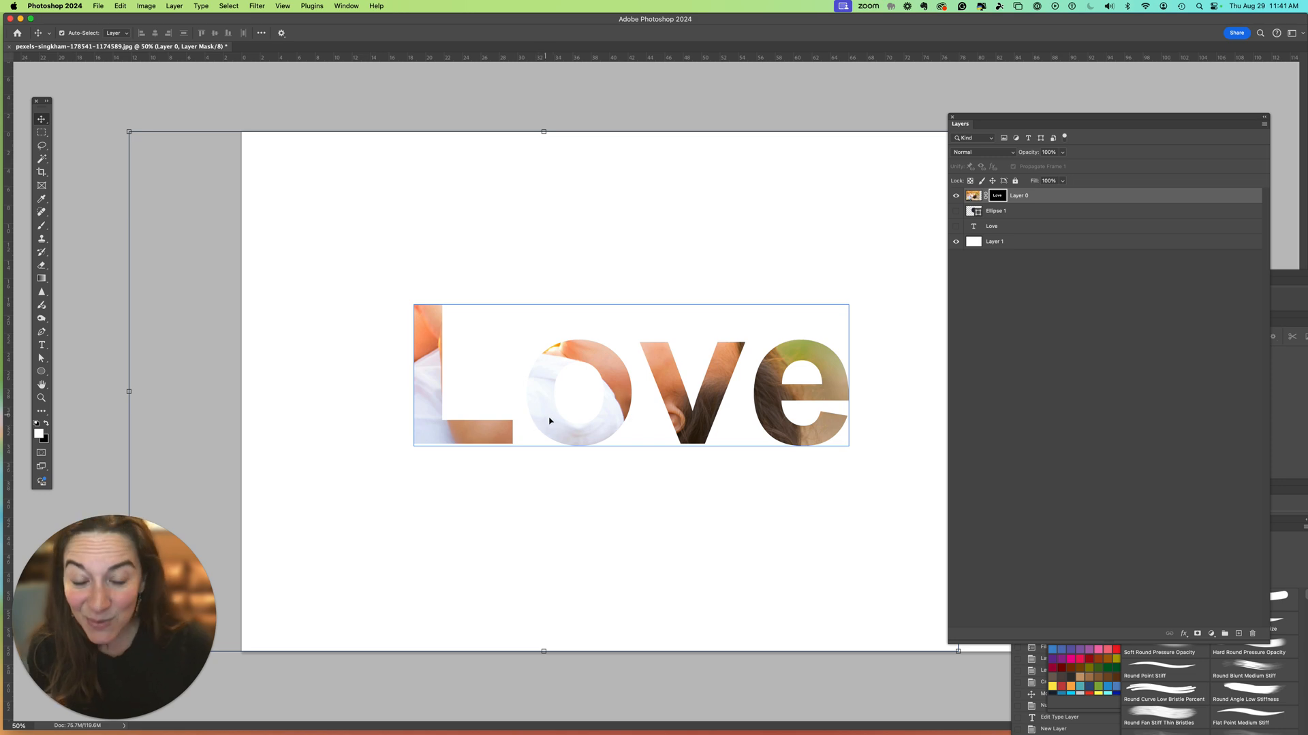
Step: Reposition the photo inside the Love letters with its layer mask unlinked, and relink the mask
{"action": "left_click", "coordinate": [1048, 242]}
{"action": "left_click", "coordinate": [988, 197]}
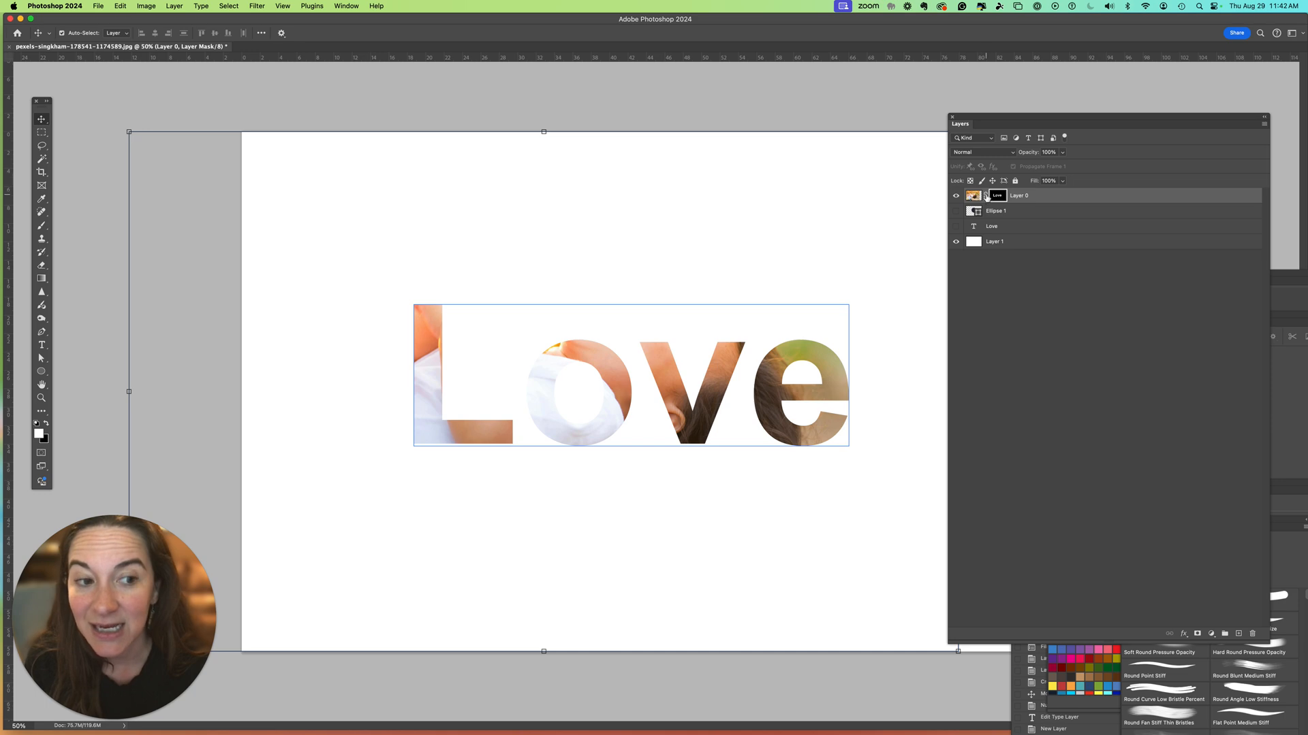
{"action": "left_click", "coordinate": [985, 197]}
{"action": "left_click_drag", "start_coordinate": [722, 369], "coordinate": [722, 408]}
{"action": "left_click", "coordinate": [972, 198]}
{"action": "left_click", "coordinate": [984, 197]}
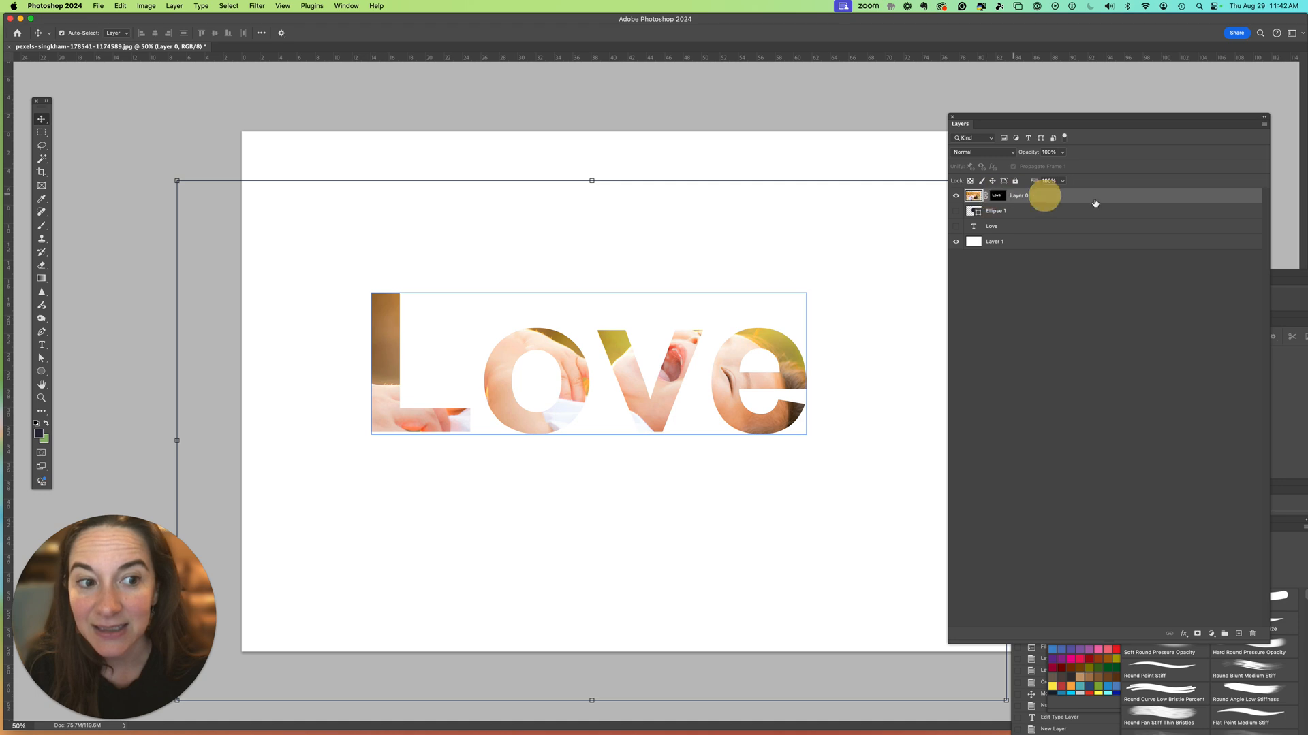